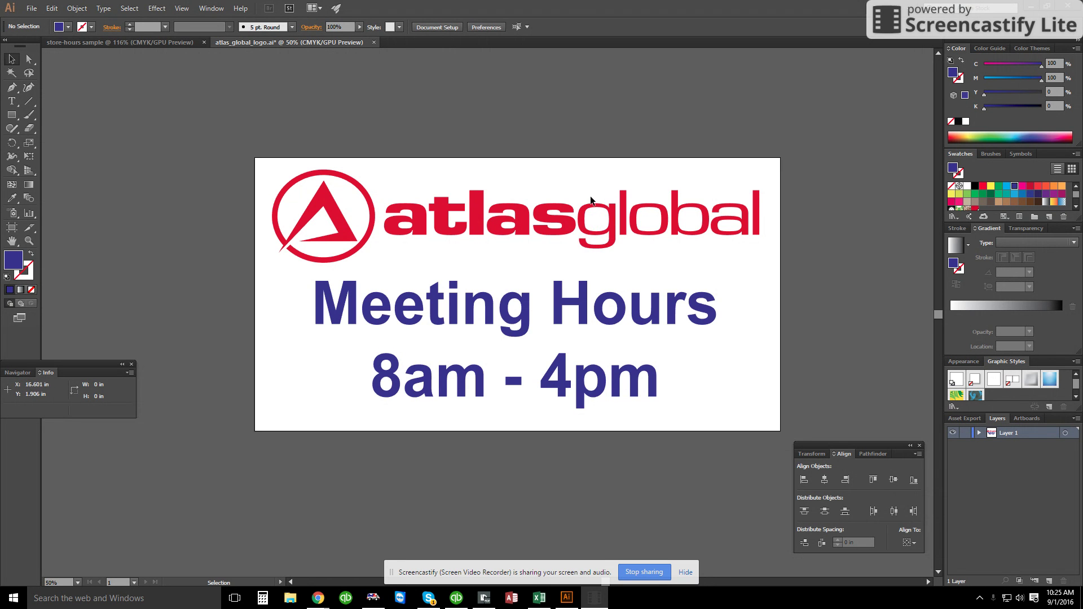
Zoom out to the whole sign and convert the 'Meeting Hours 8am - 4pm' text to outlines.
{"action": "scroll", "coordinate": [577, 199], "scroll_direction": "up", "scroll_amount": 9}
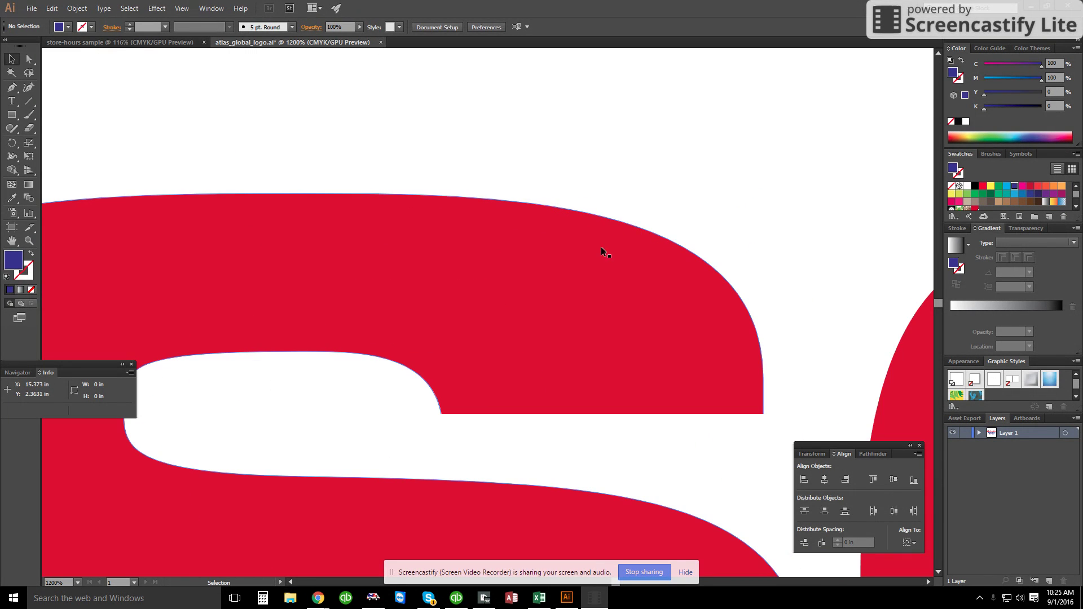
{"action": "scroll", "coordinate": [649, 232], "scroll_direction": "up", "scroll_amount": 1}
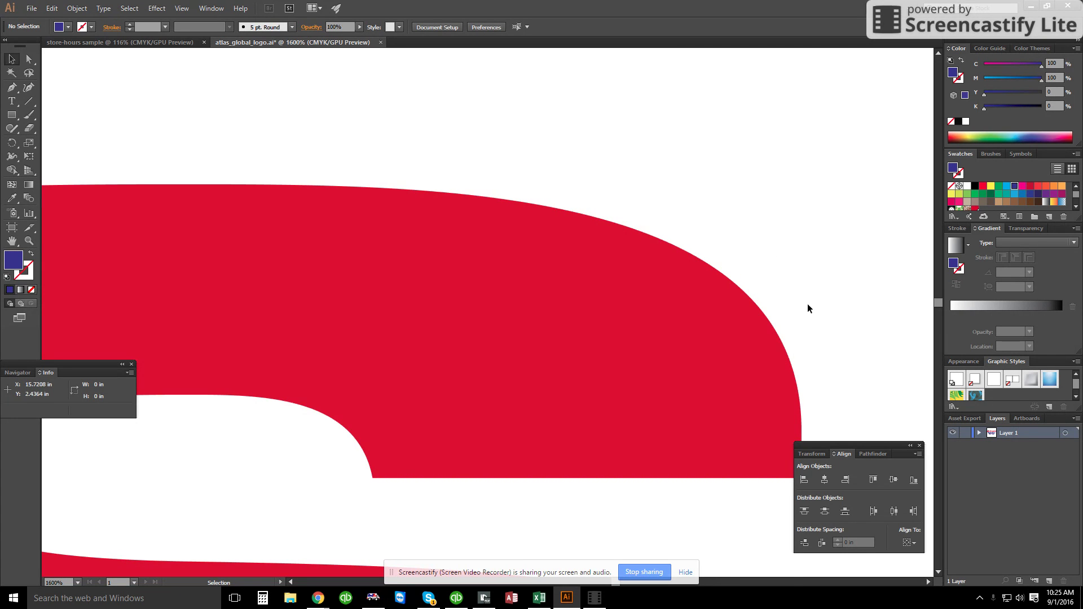
{"action": "key", "text": "ctrl+1"}
{"action": "key", "text": "ctrl+minus"}
{"action": "key", "text": "ctrl+minus"}
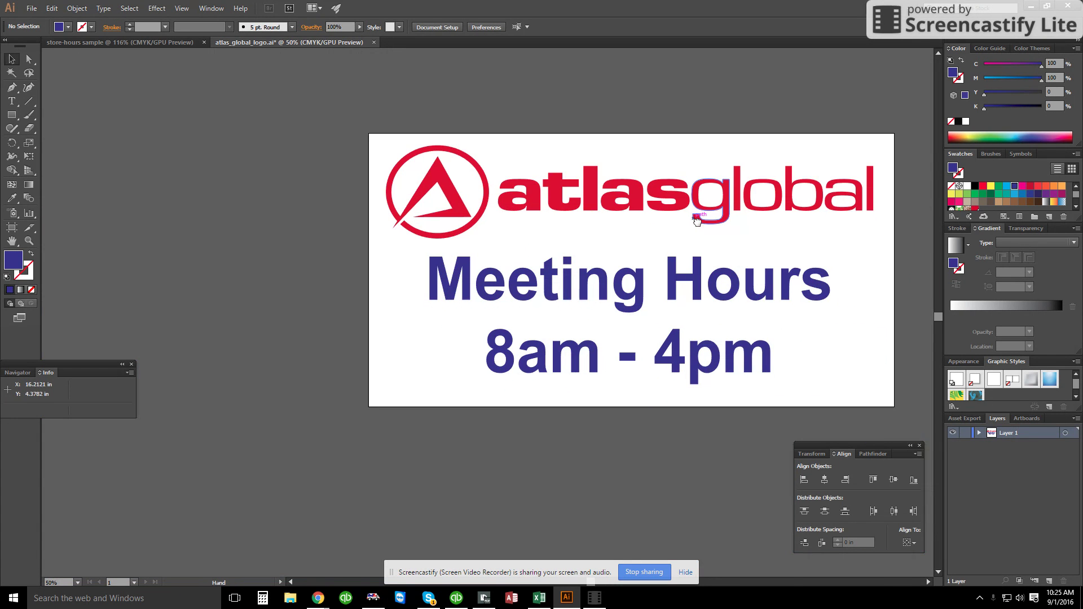
{"action": "left_click", "coordinate": [704, 277]}
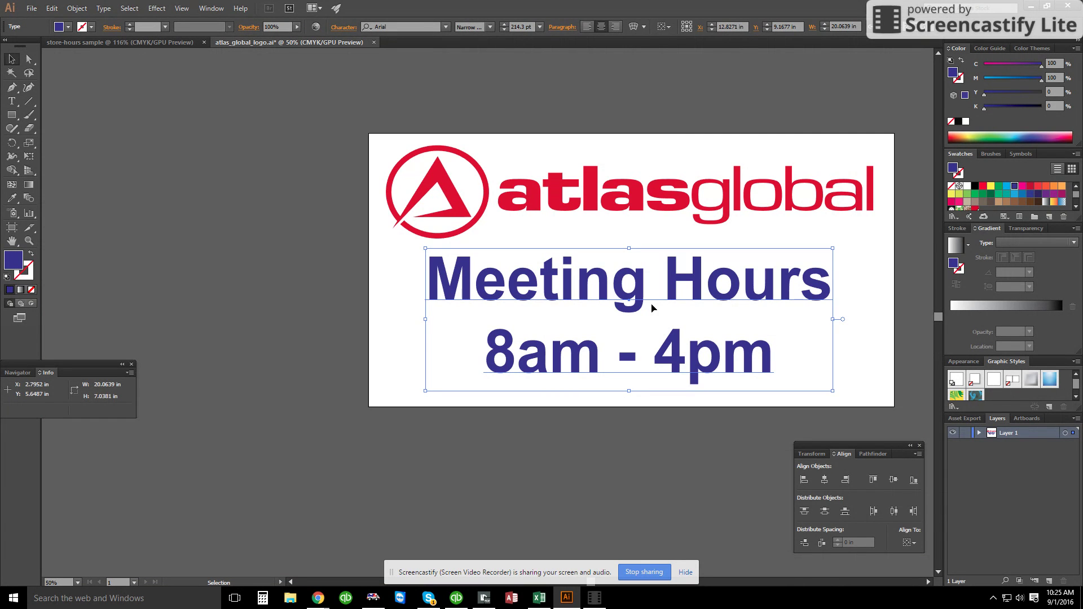
{"action": "key", "text": "a"}
{"action": "key", "text": "ctrl"}
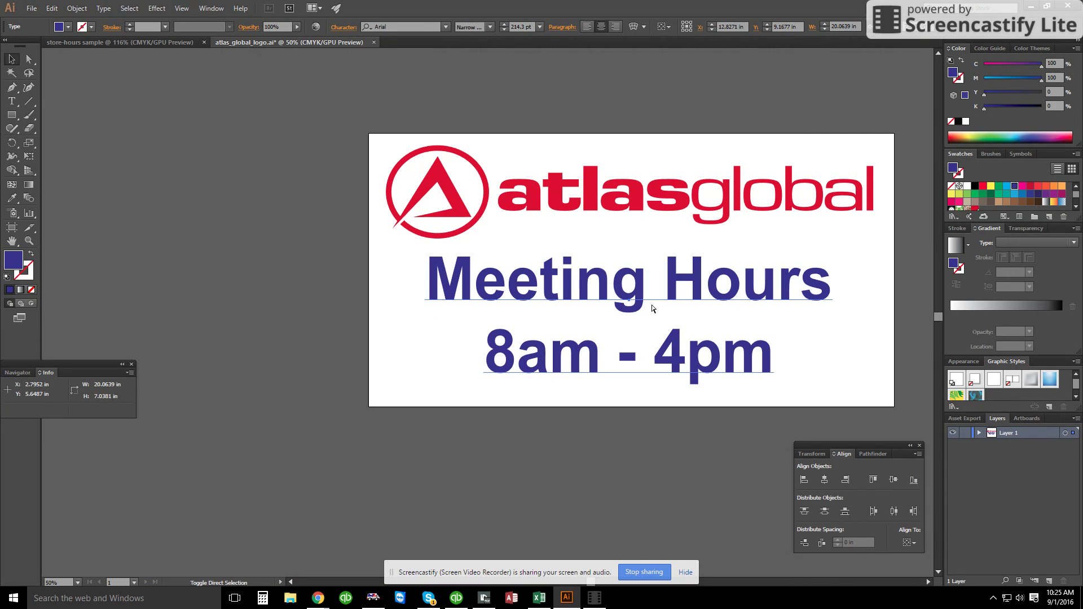
{"action": "key", "text": "ctrl+shift+o"}
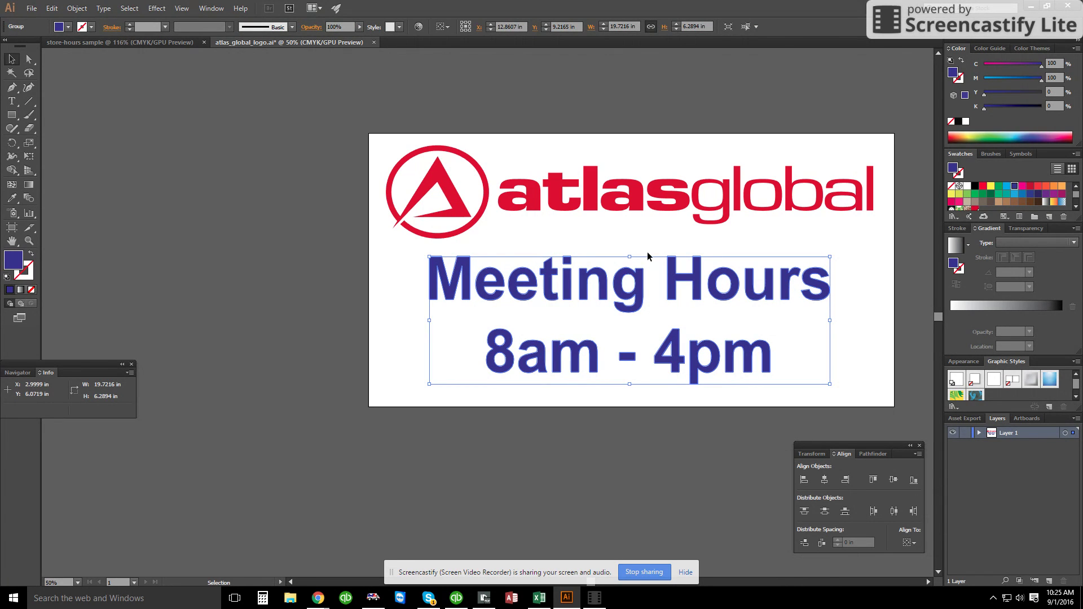
Check the outlined letter group and expand Layer 1 in the Layers panel to list it.
{"action": "left_click", "coordinate": [677, 241]}
{"action": "left_click", "coordinate": [675, 270]}
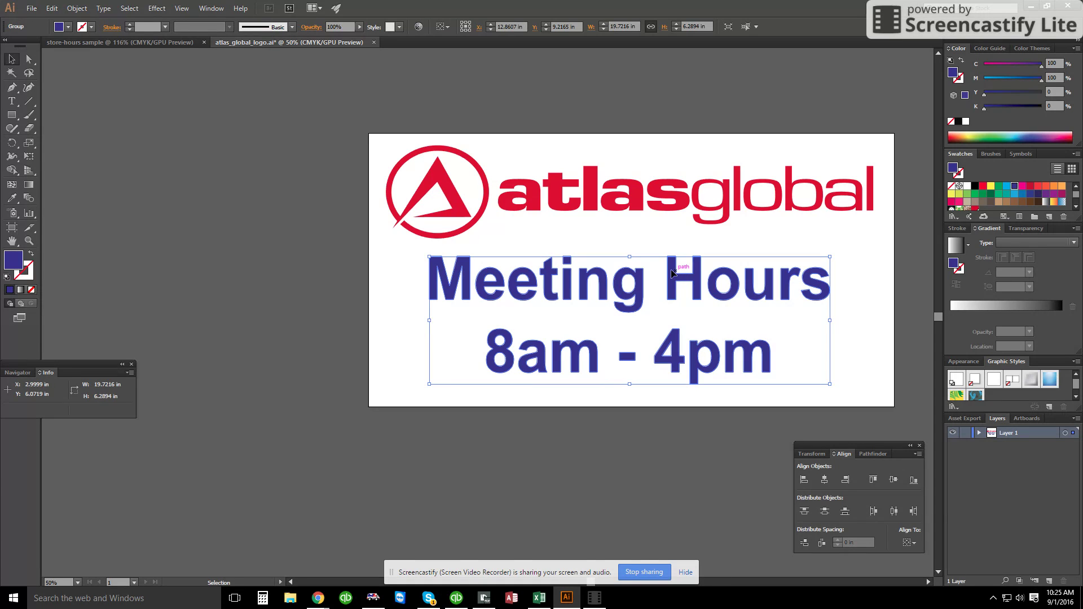
{"action": "double_click", "coordinate": [638, 302]}
{"action": "double_click", "coordinate": [651, 229]}
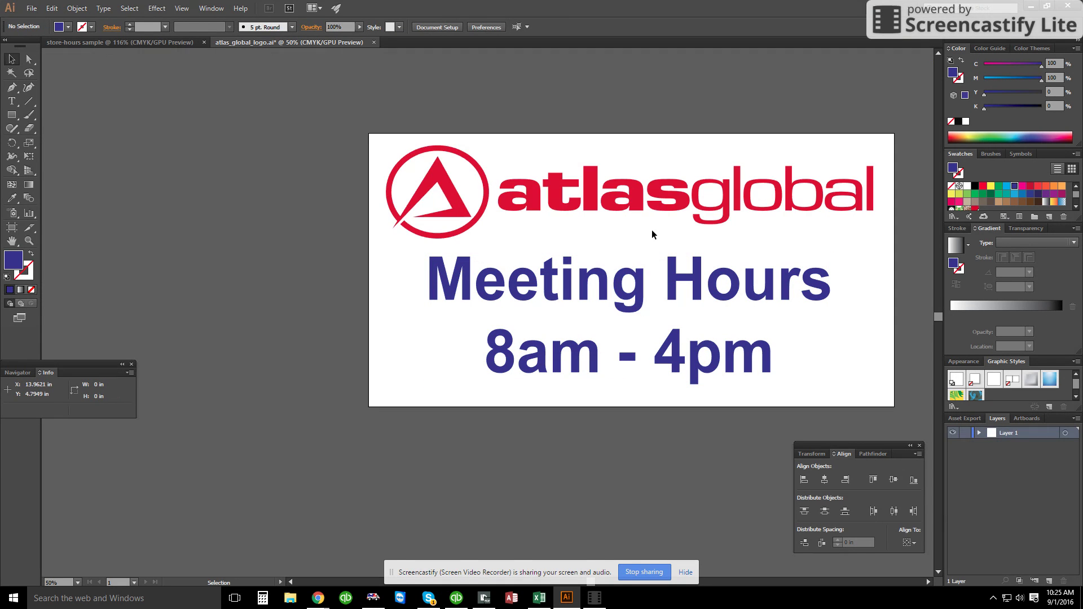
{"action": "left_click", "coordinate": [979, 434]}
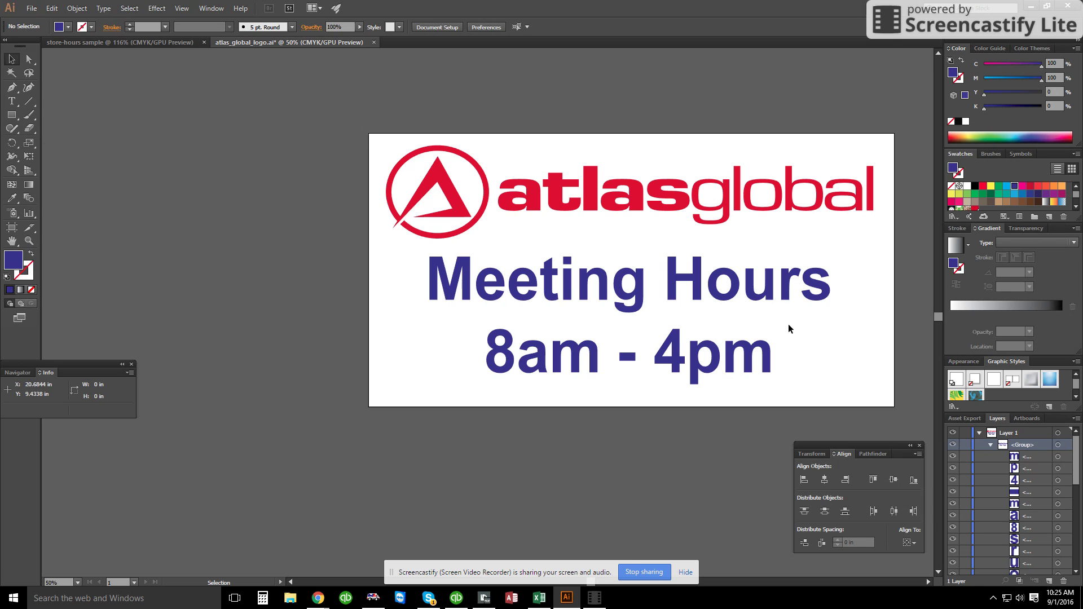
{"action": "left_click", "coordinate": [785, 298]}
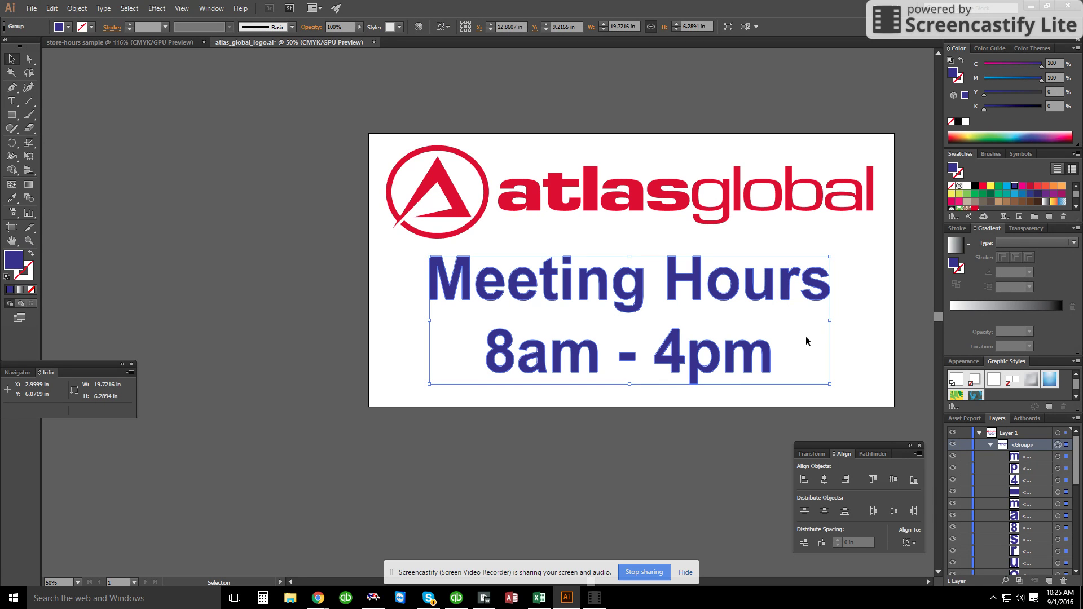
{"action": "scroll", "coordinate": [805, 276], "scroll_direction": "up", "scroll_amount": 6}
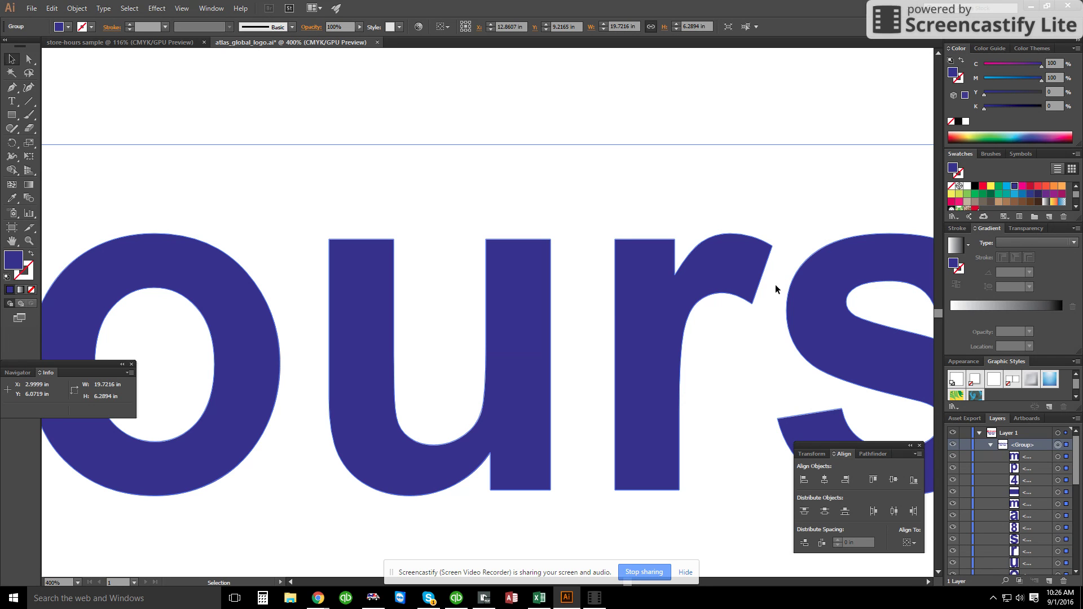
{"action": "scroll", "coordinate": [773, 283], "scroll_direction": "down", "scroll_amount": 6}
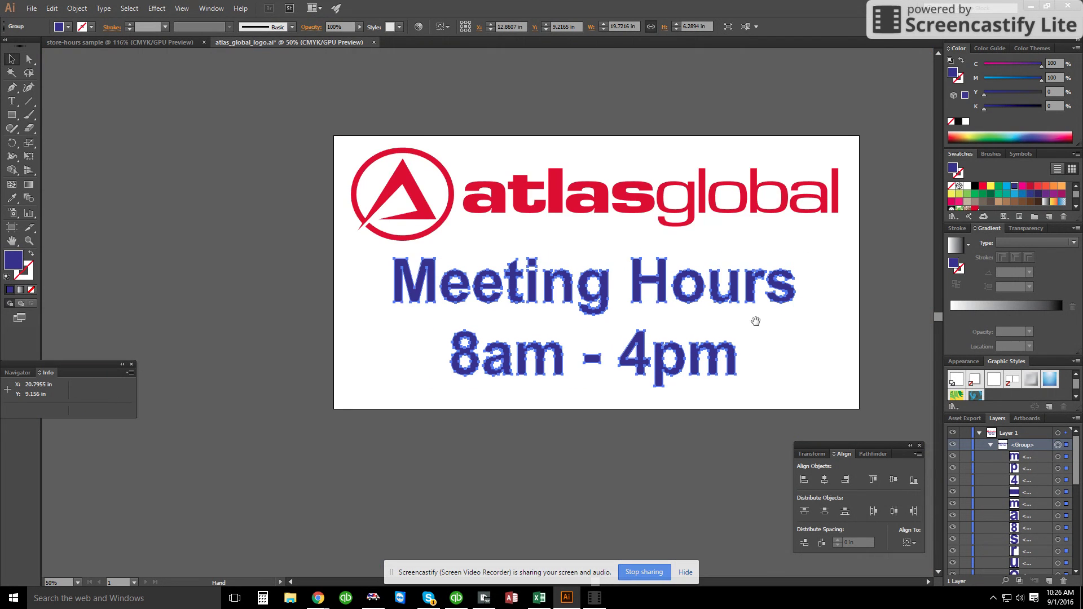
{"action": "left_click_drag", "start_coordinate": [755, 321], "coordinate": [780, 300]}
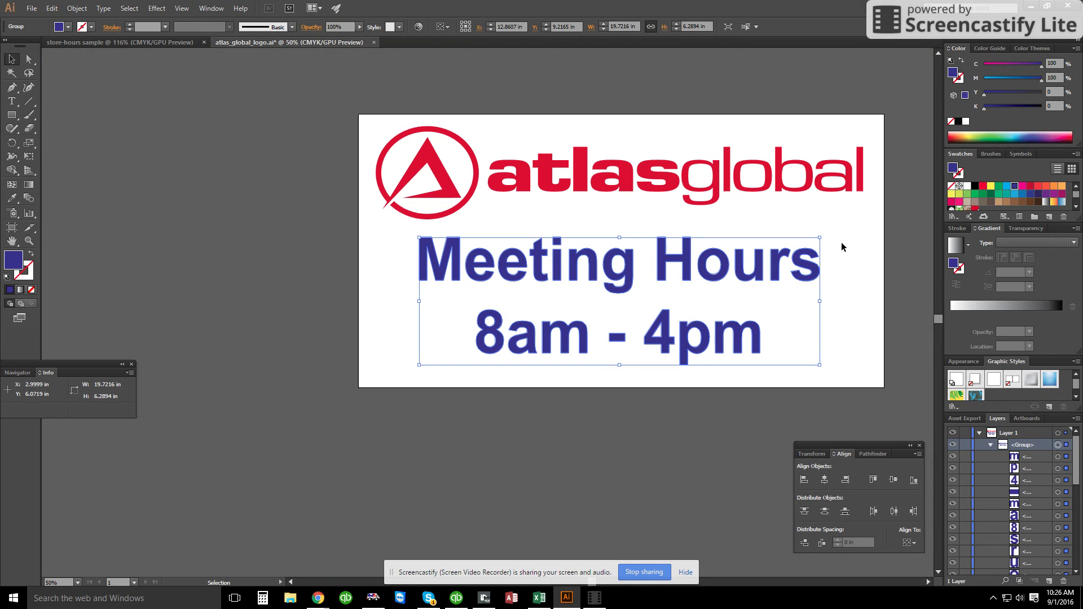
Make the outlined Meeting Hours letters into a compound path (Ctrl+8).
{"action": "key", "text": "ctrl+8"}
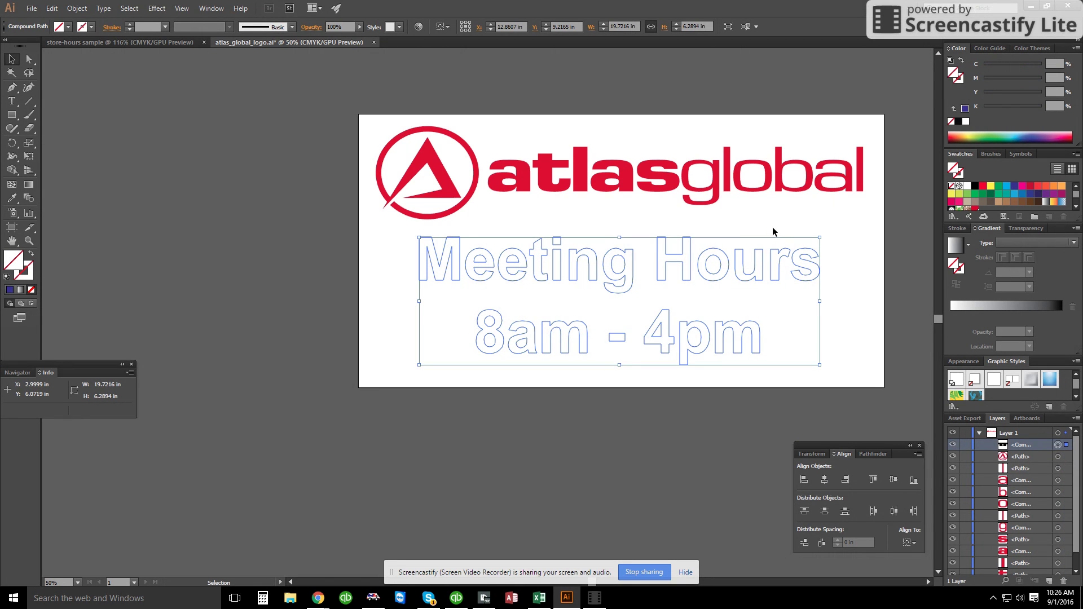
{"action": "left_click", "coordinate": [77, 8]}
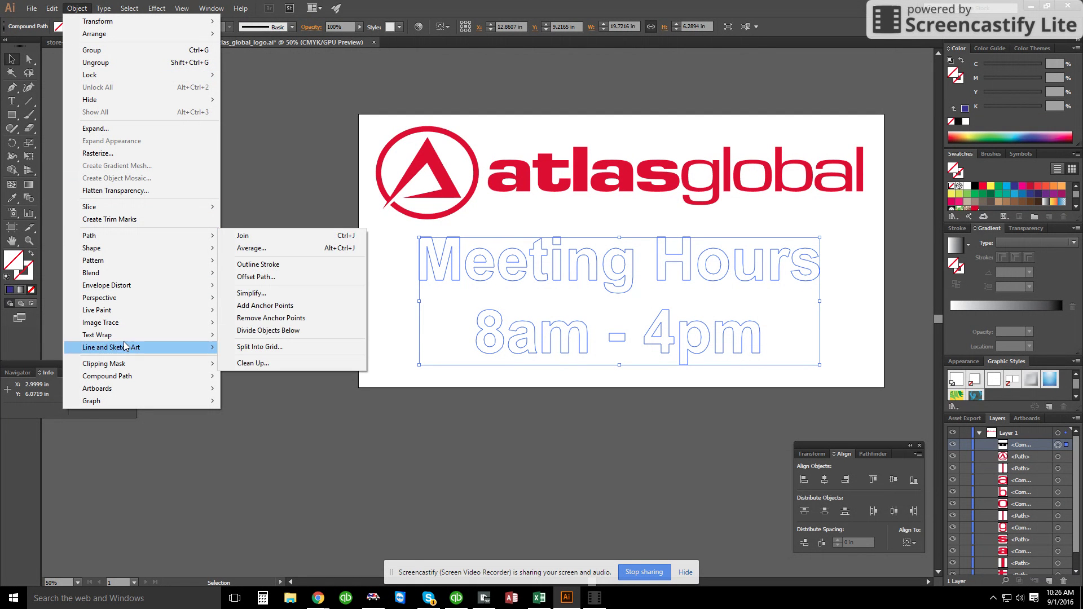
{"action": "mouse_move", "coordinate": [129, 378]}
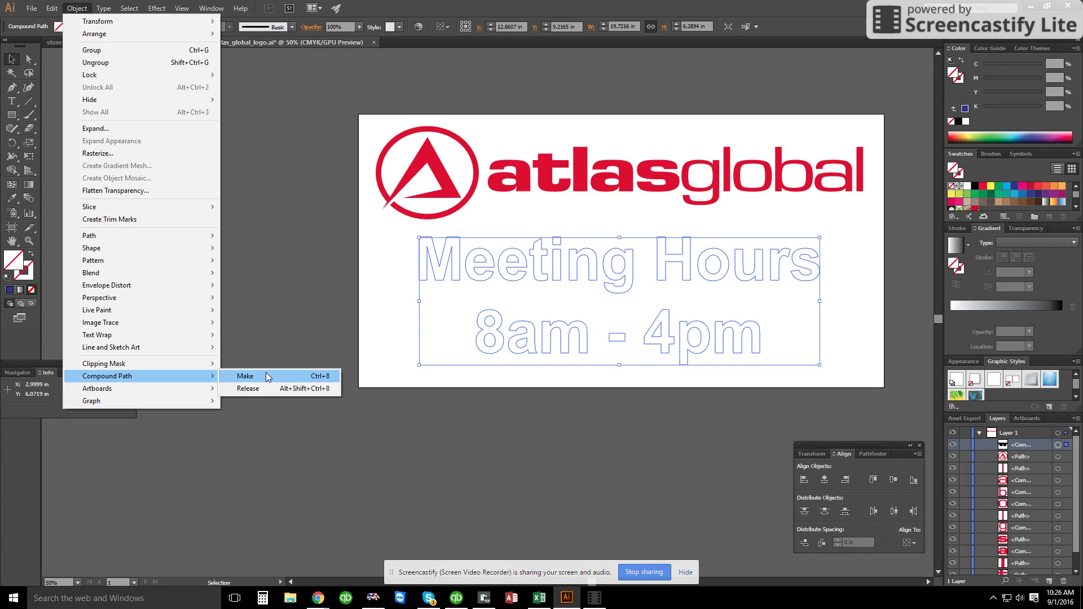
{"action": "left_click", "coordinate": [265, 375]}
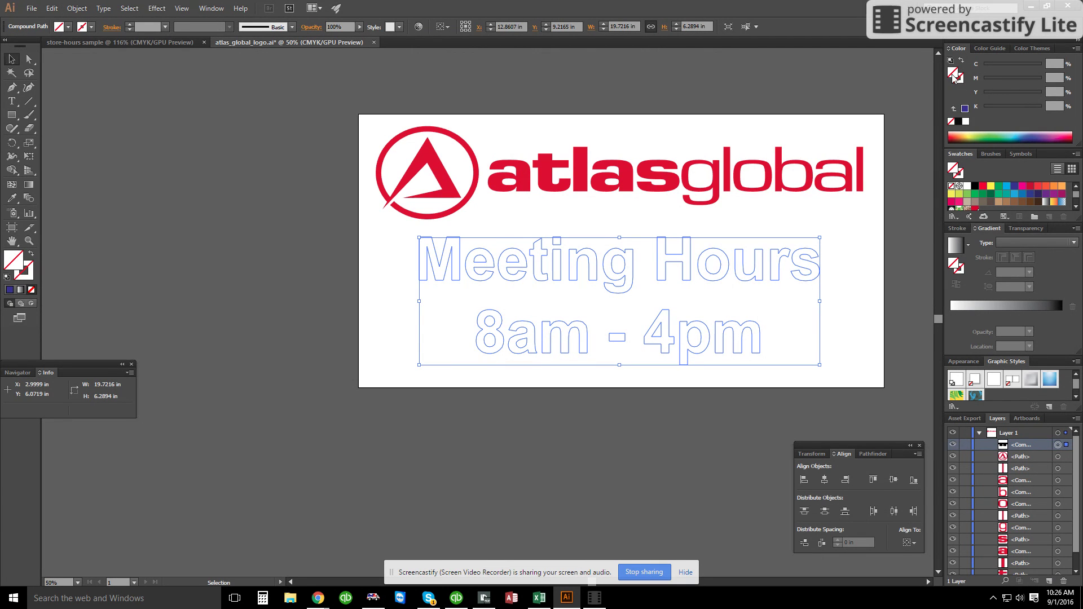
Fill the Meeting Hours lettering with the dark-blue swatch.
{"action": "left_click", "coordinate": [1023, 194]}
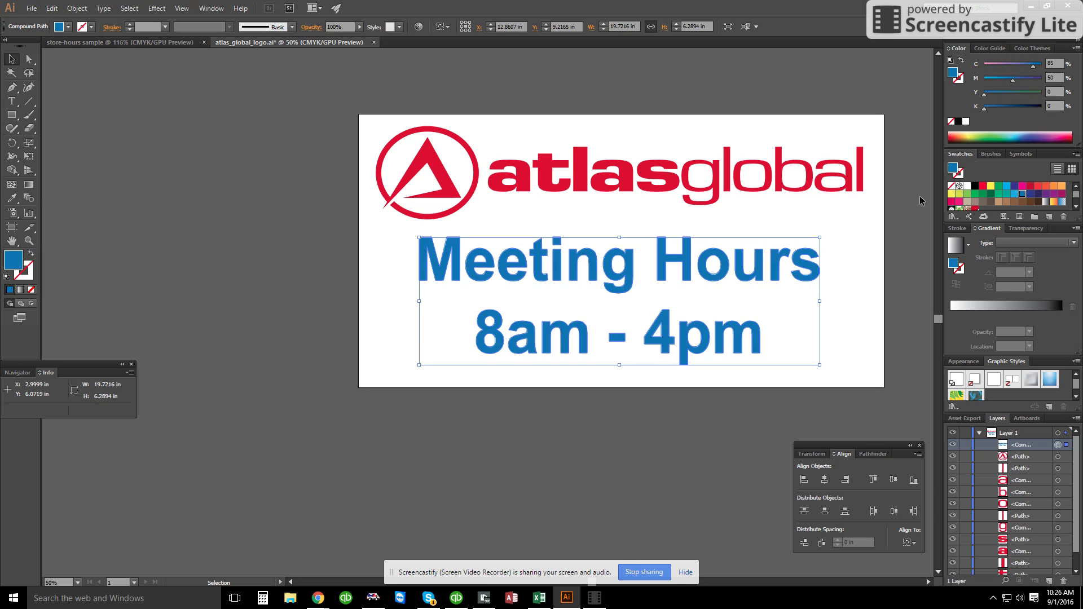
{"action": "left_click", "coordinate": [1031, 195]}
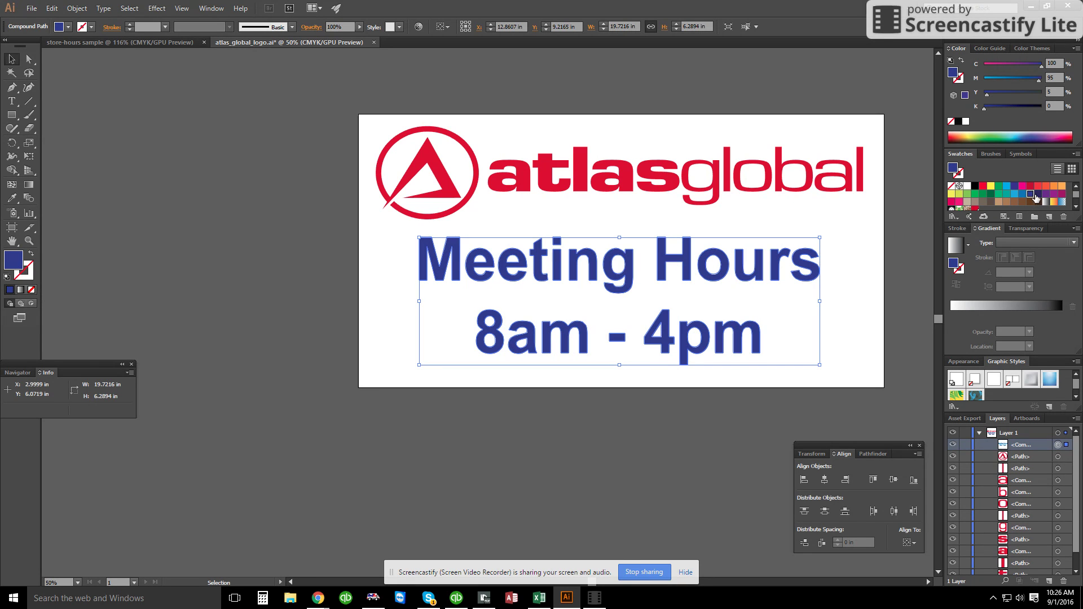
{"action": "left_click", "coordinate": [898, 239]}
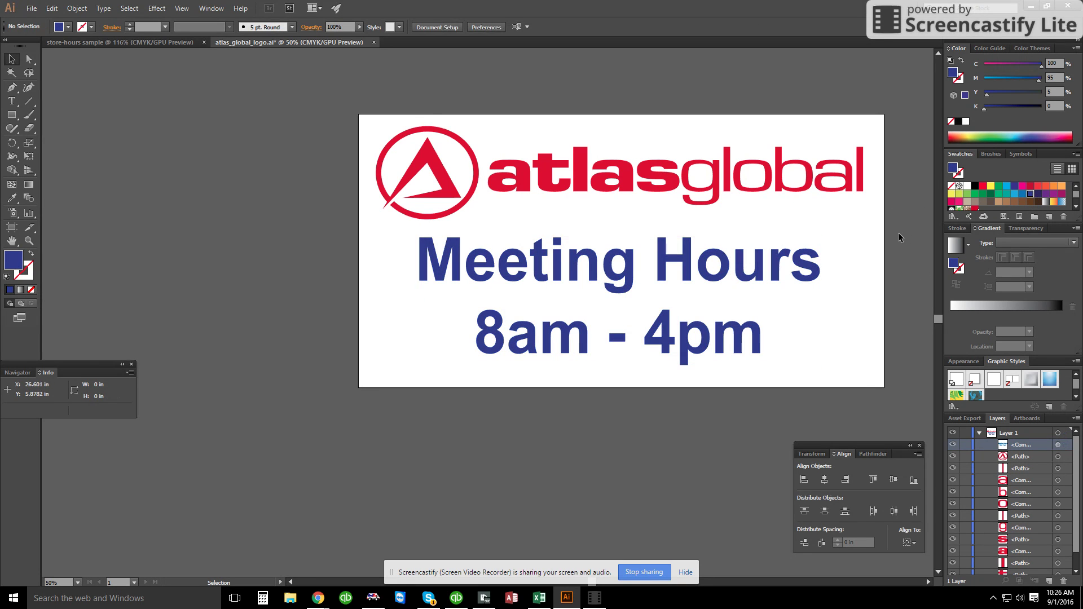
{"action": "left_click", "coordinate": [817, 270]}
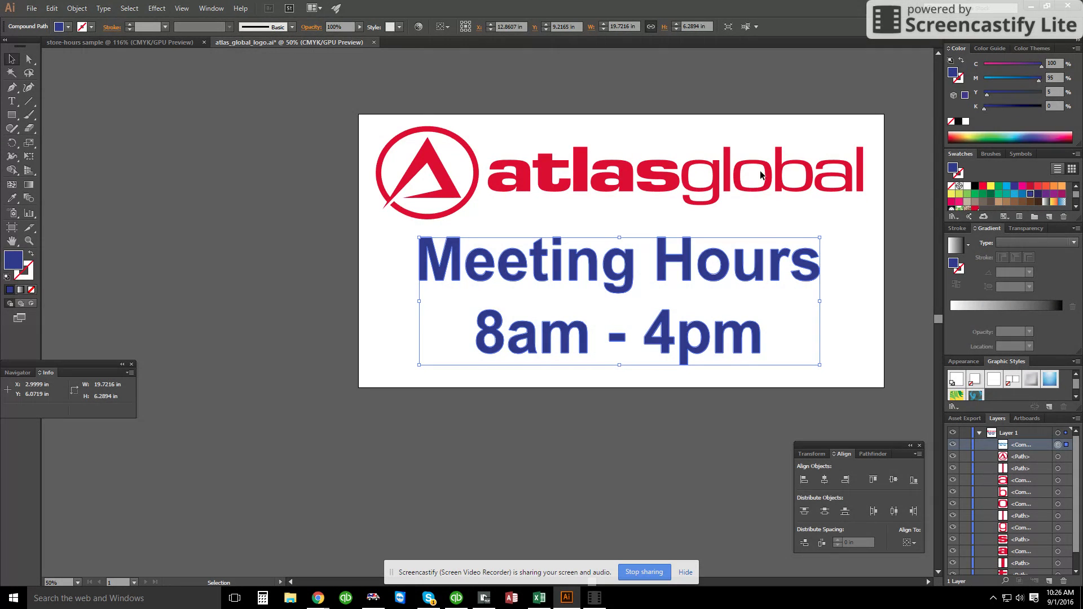
Combine all the atlasglobal logo paths into a single compound path.
{"action": "left_click", "coordinate": [736, 170]}
{"action": "left_click_drag", "start_coordinate": [357, 119], "coordinate": [887, 215]}
{"action": "key", "text": "ctrl+8"}
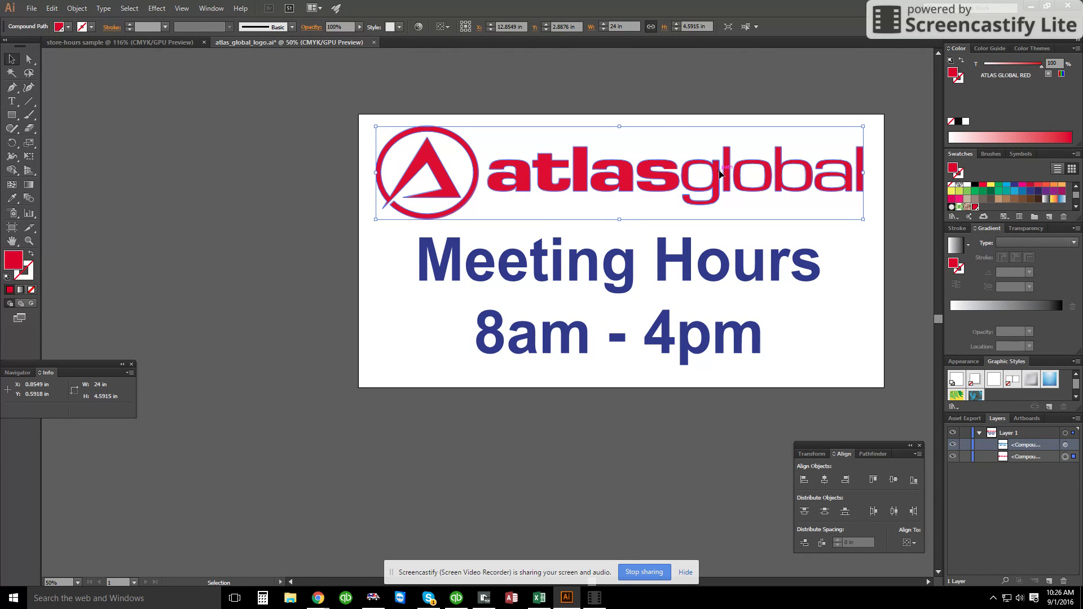
{"action": "left_click", "coordinate": [692, 92]}
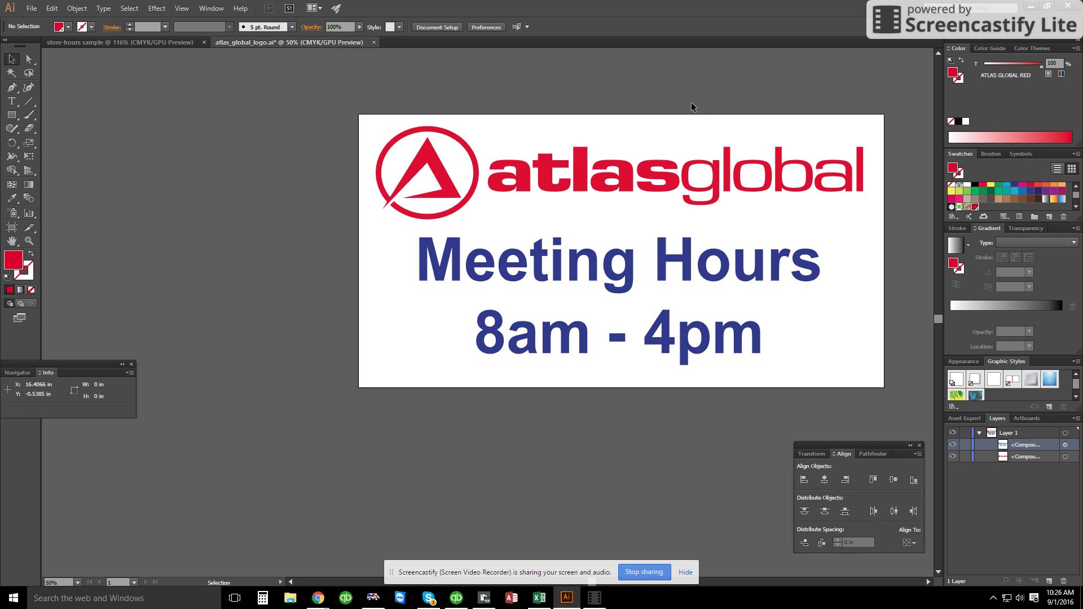
{"action": "left_click", "coordinate": [720, 165]}
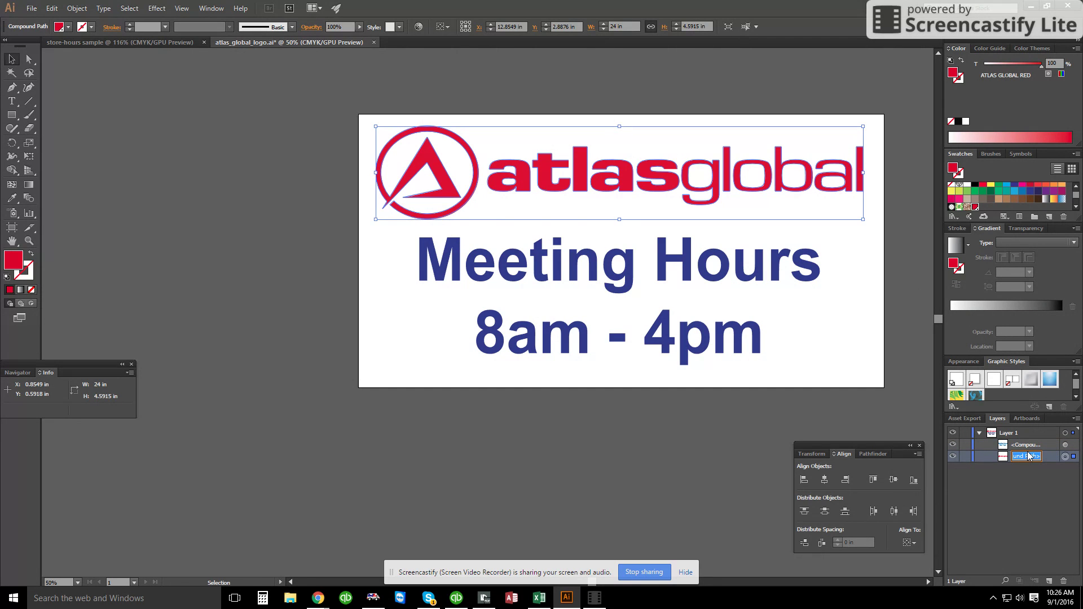
Name the compound paths 'Logo' and 'Meeting Hours' and widen the Layers panel.
{"action": "double_click", "coordinate": [1024, 456]}
{"action": "type", "text": "Lgo"}
{"action": "double_click", "coordinate": [1032, 444]}
{"action": "type", "text": "Me"}
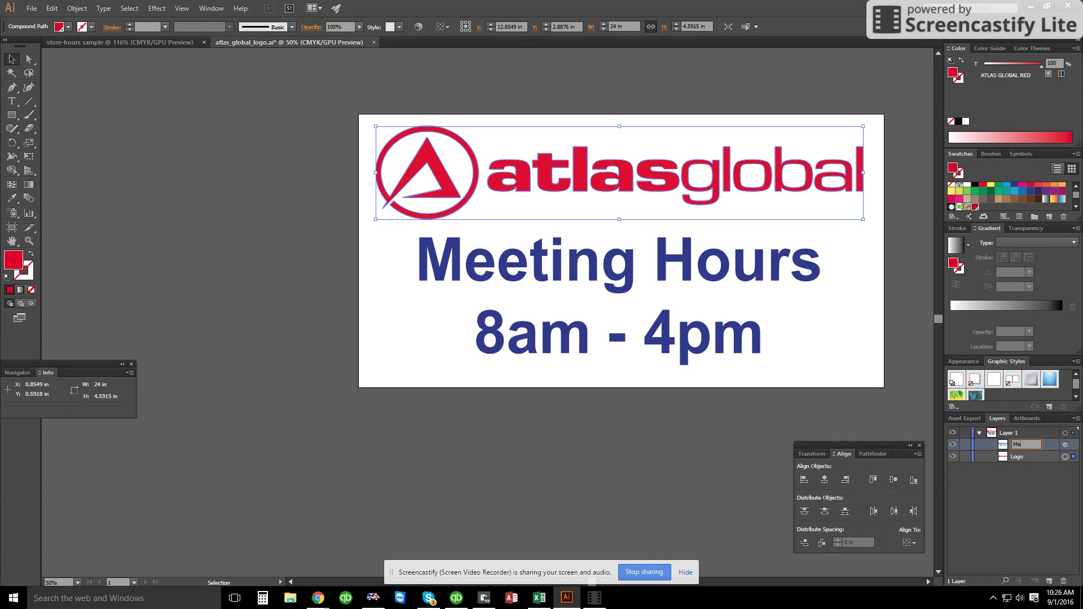
{"action": "type", "text": "eting Hours"}
{"action": "left_click", "coordinate": [1013, 498]}
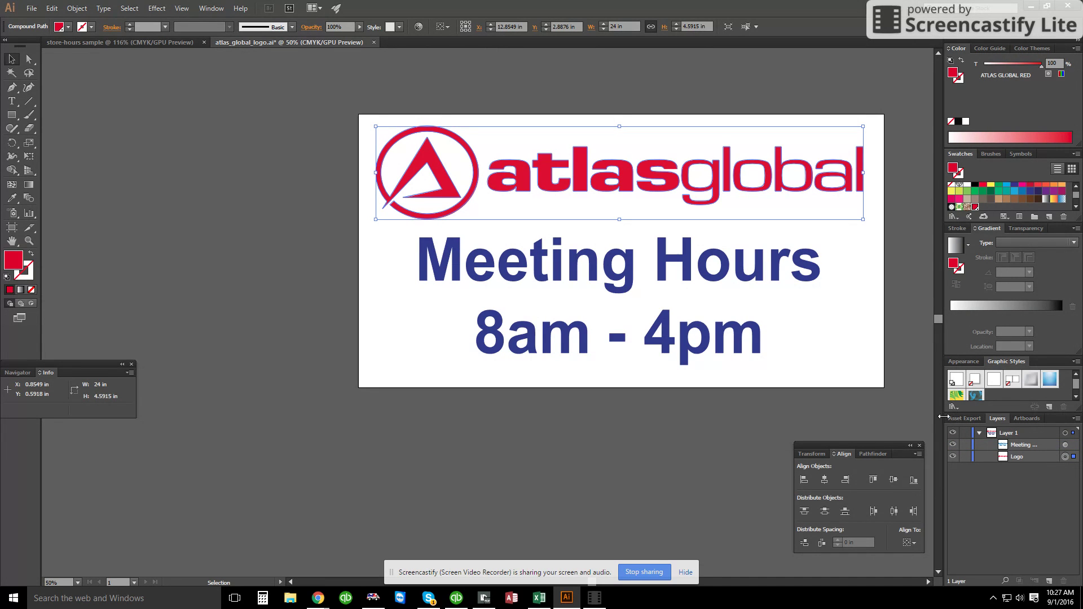
{"action": "left_click_drag", "start_coordinate": [943, 415], "coordinate": [920, 412]}
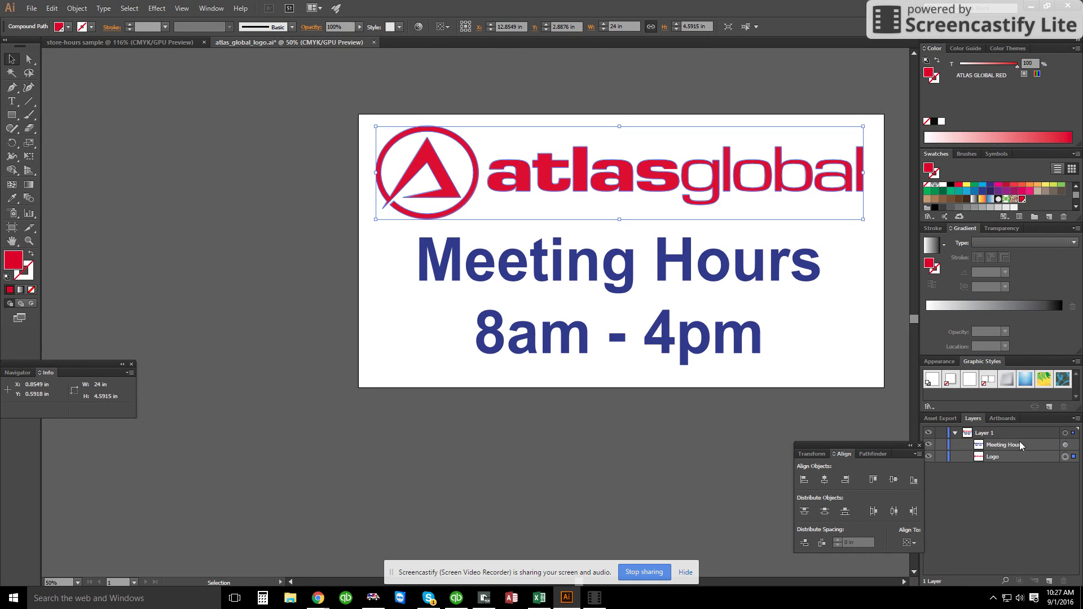
Create a new layer and name it 'Cut Path'.
{"action": "left_click", "coordinate": [1048, 581]}
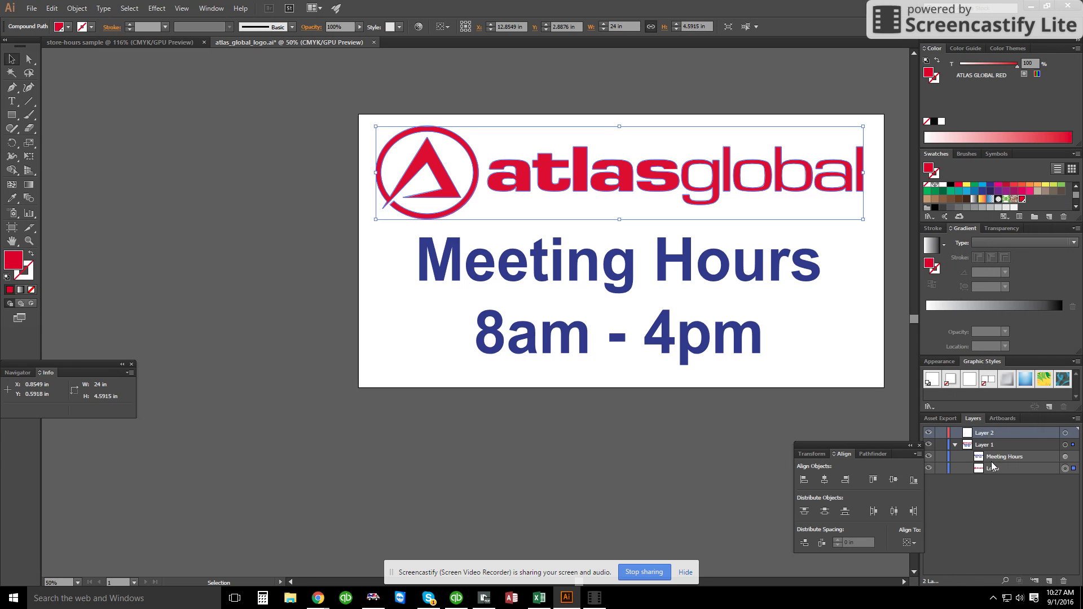
{"action": "double_click", "coordinate": [982, 433]}
{"action": "type", "text": "Cut Path"}
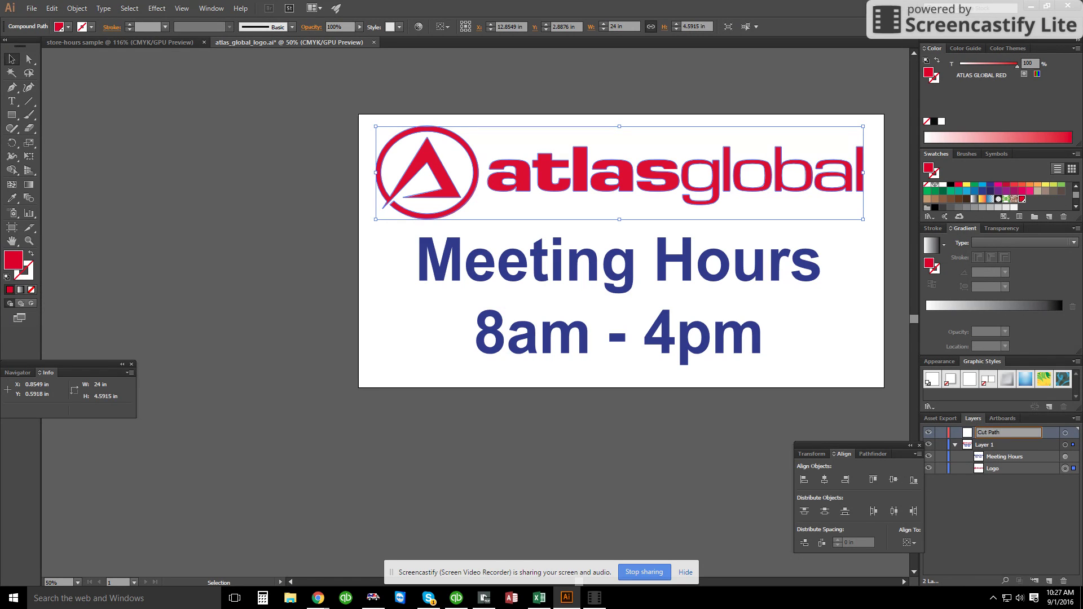
{"action": "left_click", "coordinate": [1003, 503]}
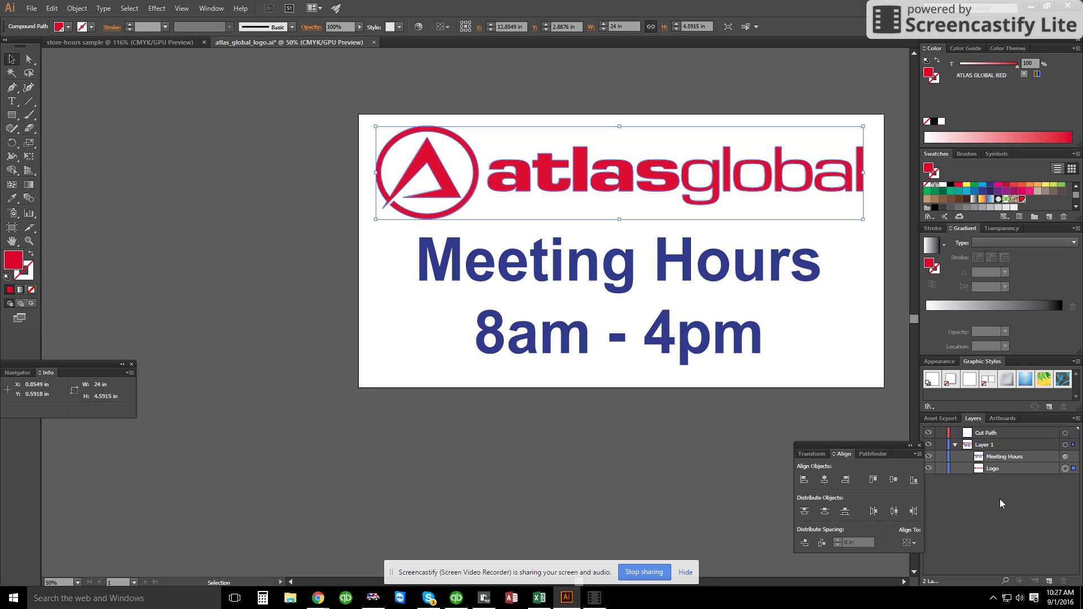
Rename Layer 1 to 'Artwork'.
{"action": "double_click", "coordinate": [991, 444]}
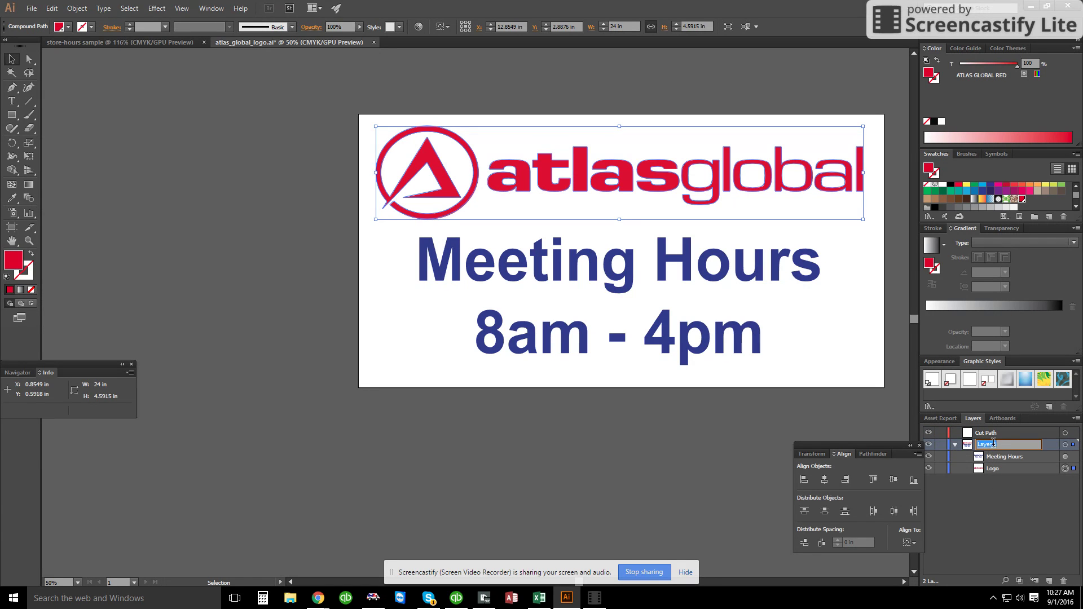
{"action": "type", "text": "Artwork"}
{"action": "left_click", "coordinate": [1006, 503]}
{"action": "left_click", "coordinate": [676, 404]}
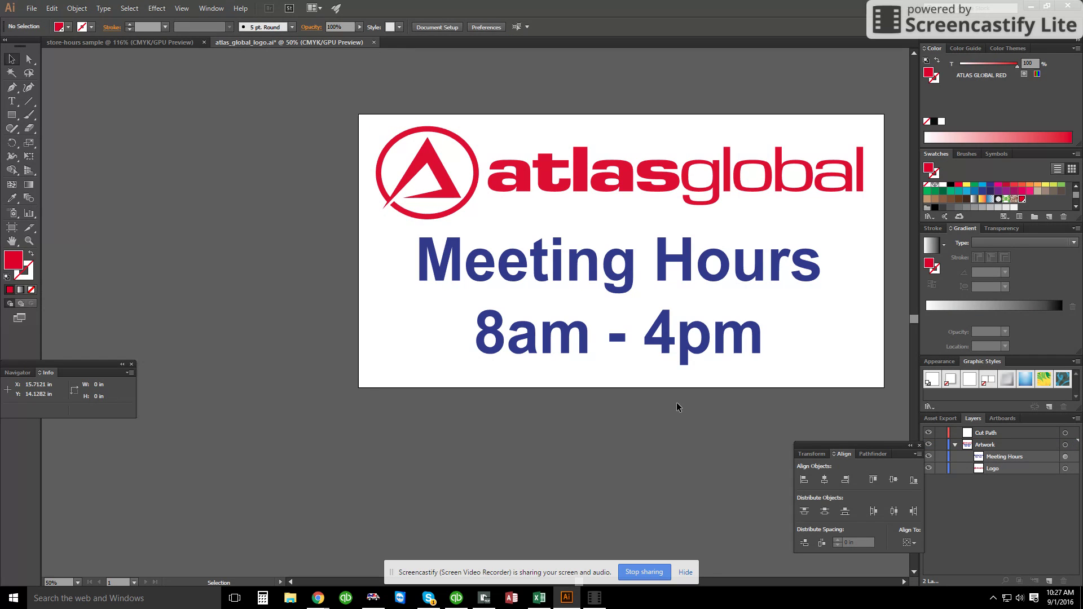
{"action": "left_click", "coordinate": [690, 272]}
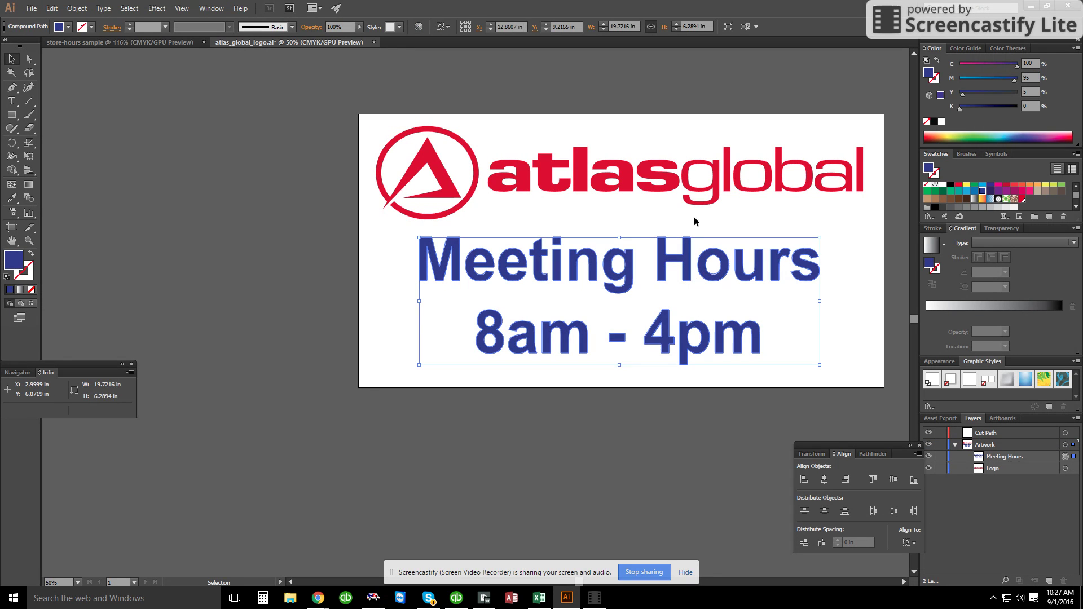
Marquee-select both the logo and the Meeting Hours text, then go to Object > Path.
{"action": "left_click", "coordinate": [716, 189], "text": "shift"}
{"action": "left_click", "coordinate": [559, 137]}
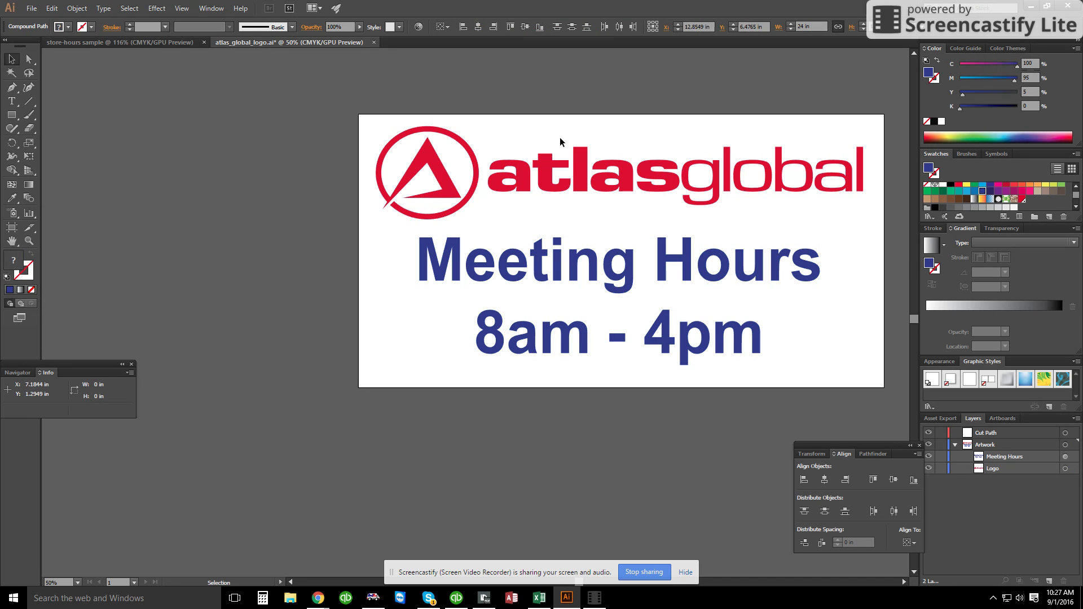
{"action": "left_click_drag", "start_coordinate": [560, 137], "coordinate": [858, 369]}
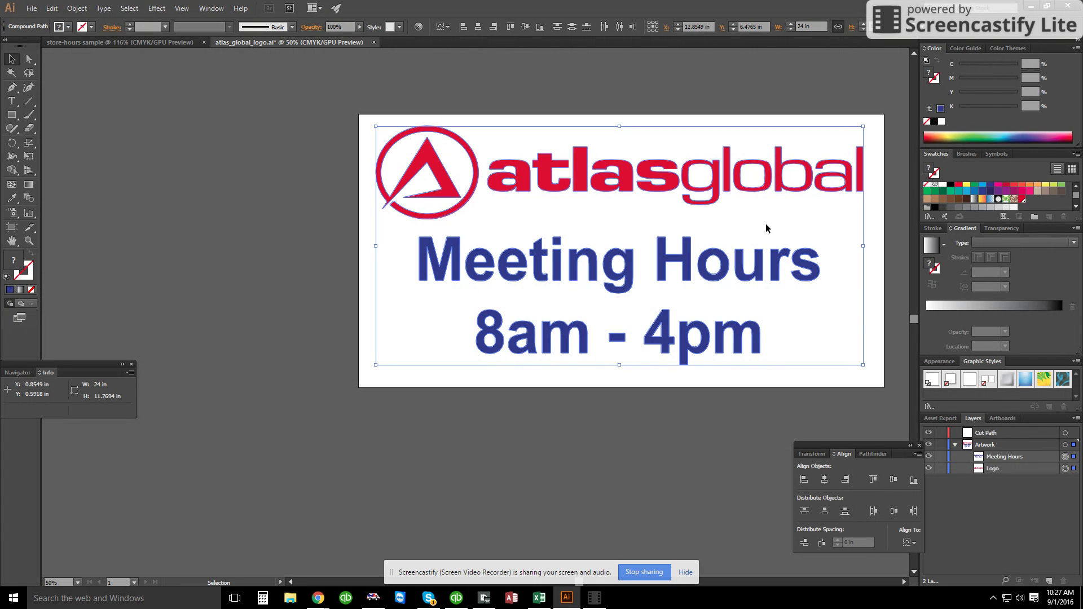
{"action": "left_click", "coordinate": [52, 8]}
{"action": "left_click", "coordinate": [52, 8]}
{"action": "left_click", "coordinate": [77, 8]}
Set Offset Path to 0.125 in, Miter joins, miter limit 4, toggling Preview to compare.
{"action": "mouse_move", "coordinate": [133, 239]}
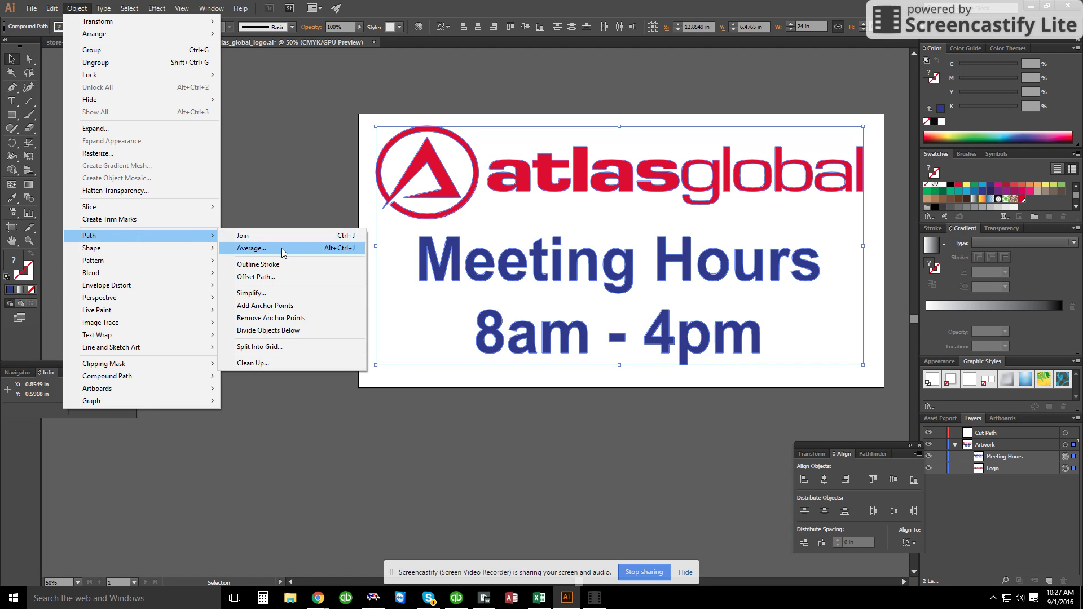
{"action": "left_click", "coordinate": [288, 276]}
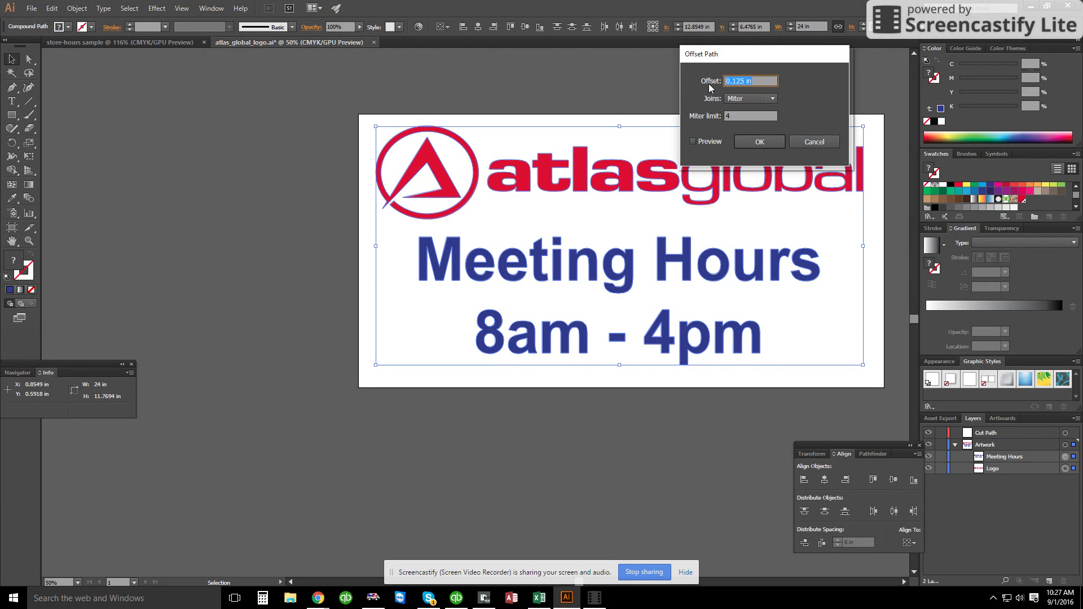
{"action": "left_click", "coordinate": [737, 116]}
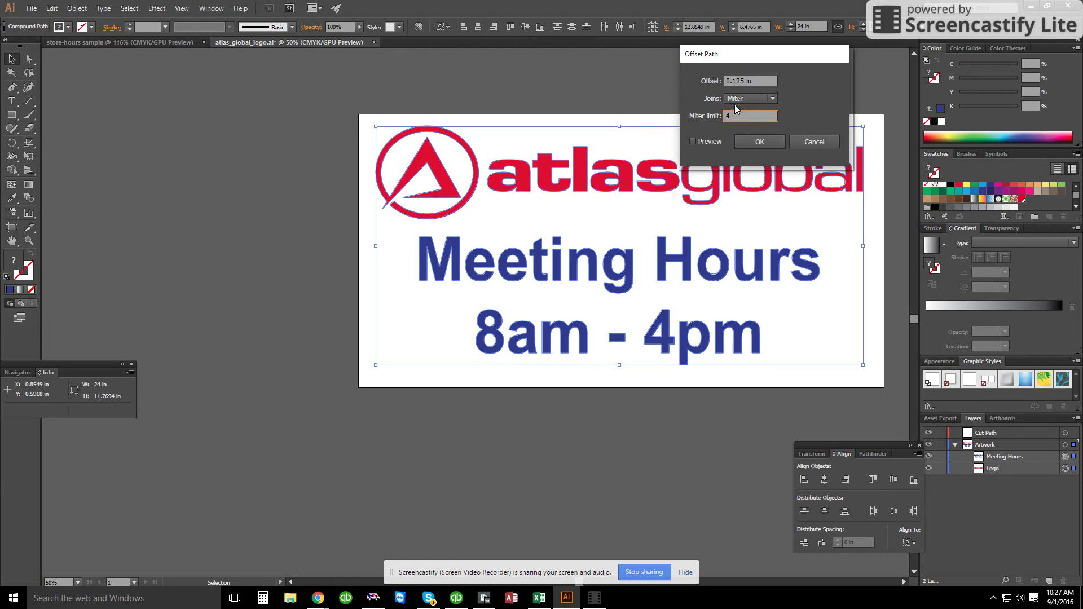
{"action": "left_click", "coordinate": [706, 144]}
{"action": "left_click", "coordinate": [706, 143]}
{"action": "left_click_drag", "start_coordinate": [728, 61], "coordinate": [537, 120]}
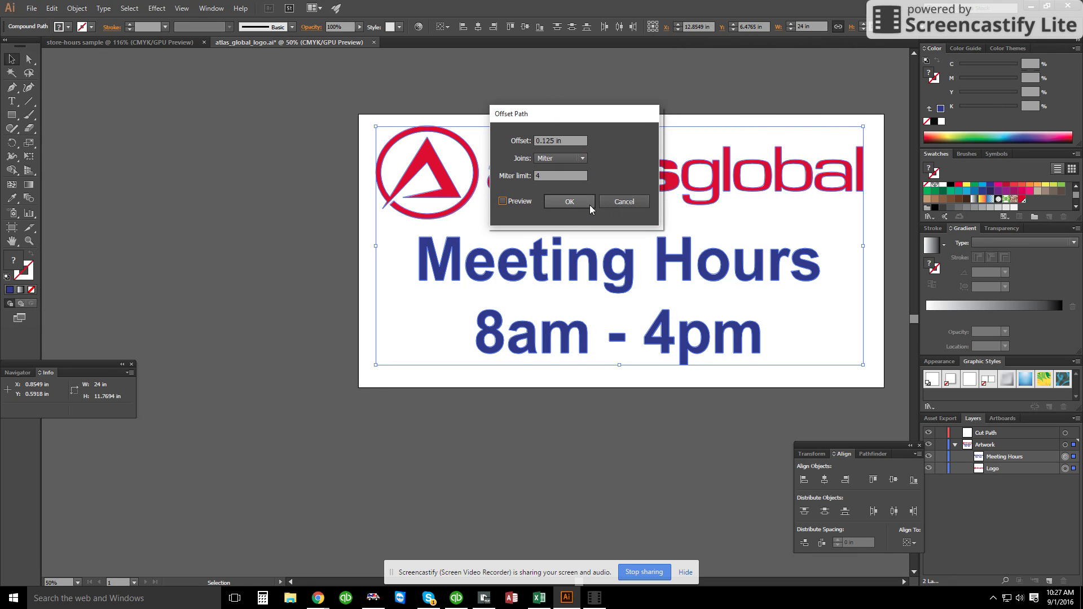
{"action": "left_click", "coordinate": [522, 202]}
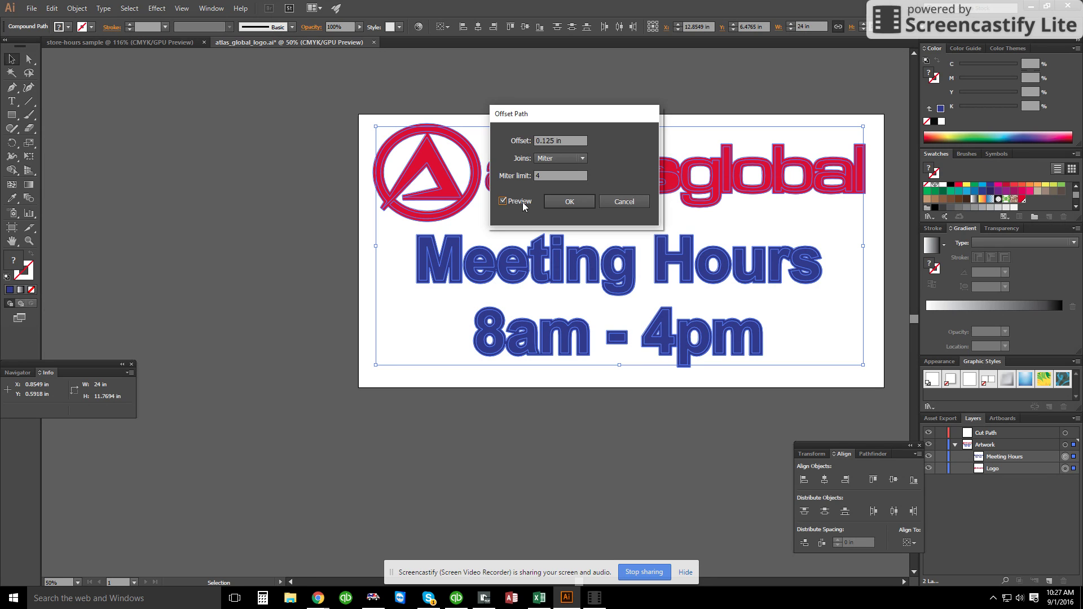
{"action": "left_click", "coordinate": [522, 202]}
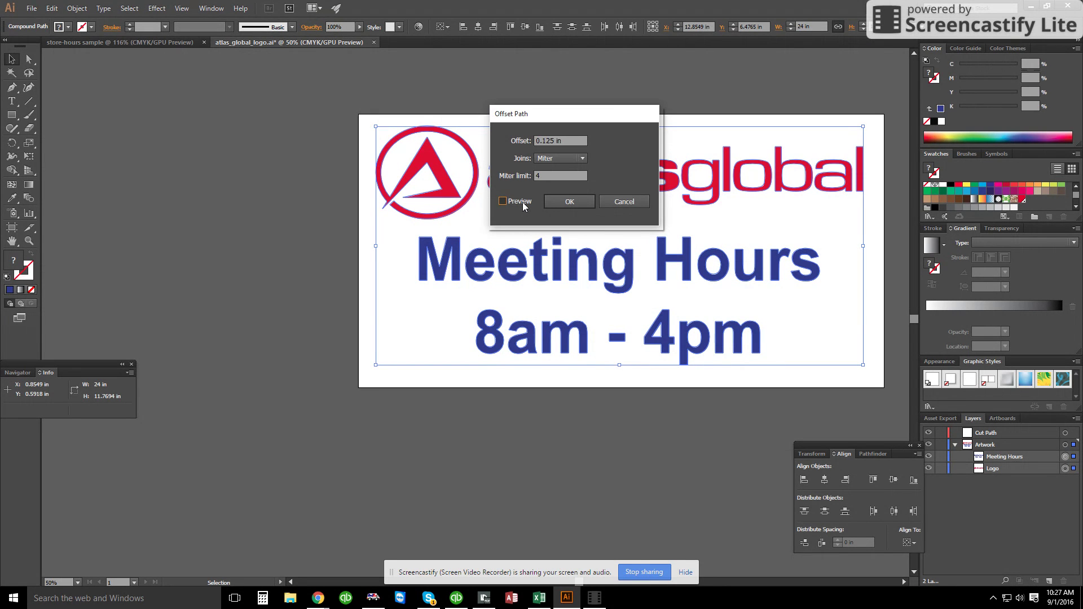
{"action": "left_click", "coordinate": [522, 201]}
{"action": "left_click", "coordinate": [522, 202]}
{"action": "left_click", "coordinate": [522, 202]}
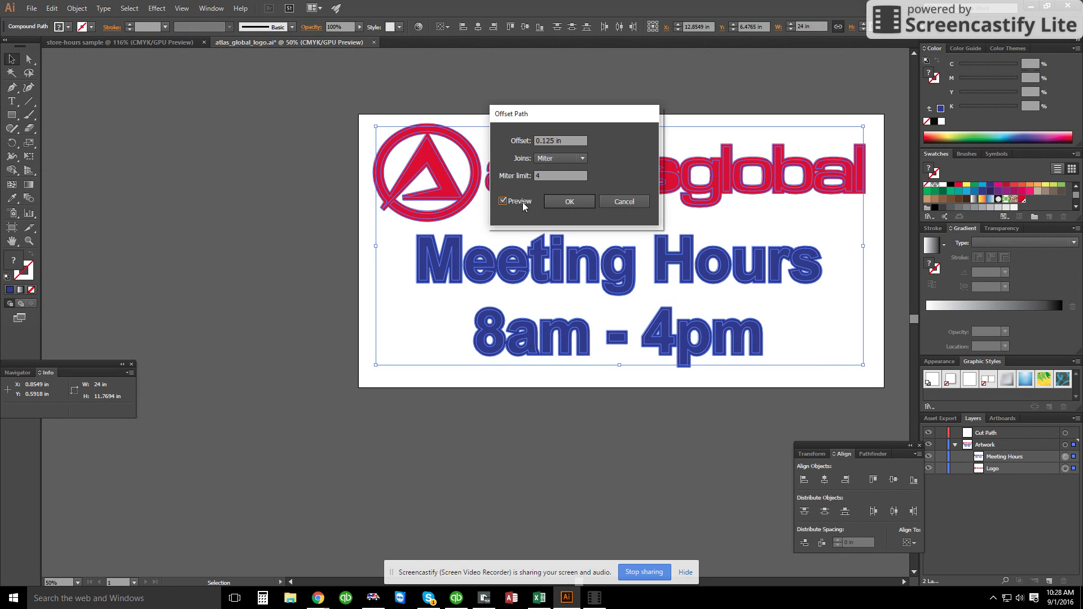
Apply the 0.125 in offset, inspect the red offset outlines close up, then select the originals.
{"action": "left_click", "coordinate": [569, 202]}
{"action": "left_click", "coordinate": [709, 223]}
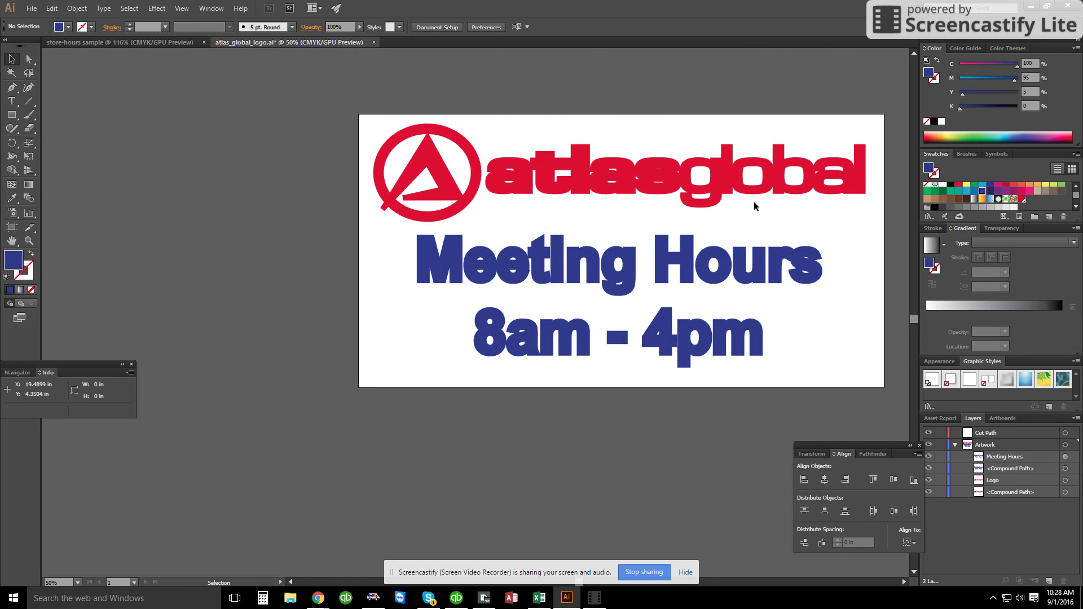
{"action": "scroll", "coordinate": [723, 199], "scroll_direction": "up", "scroll_amount": 4}
{"action": "left_click", "coordinate": [727, 145]}
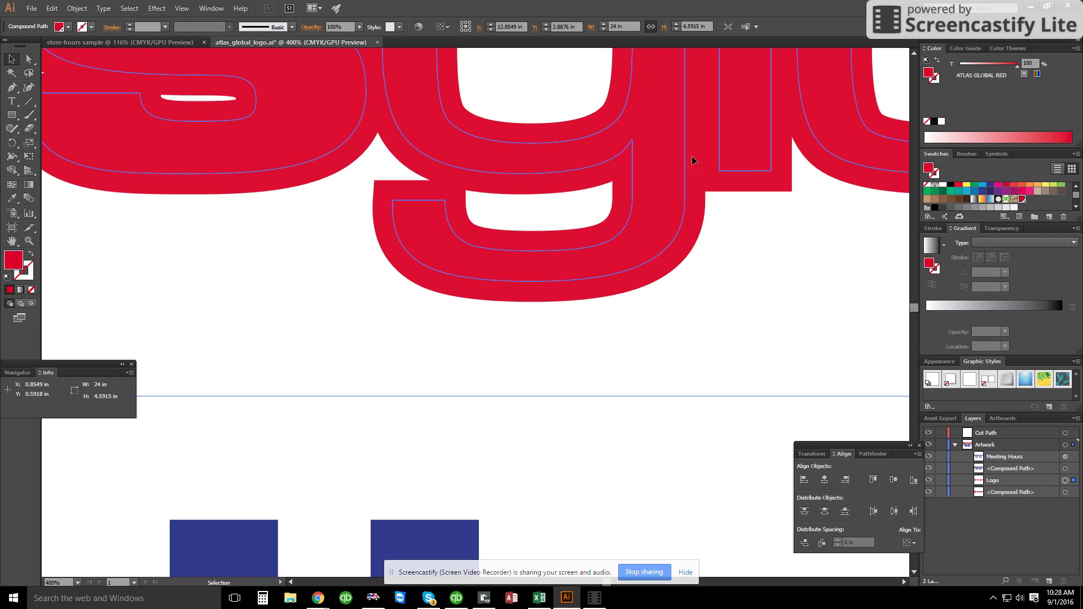
{"action": "left_click", "coordinate": [731, 192]}
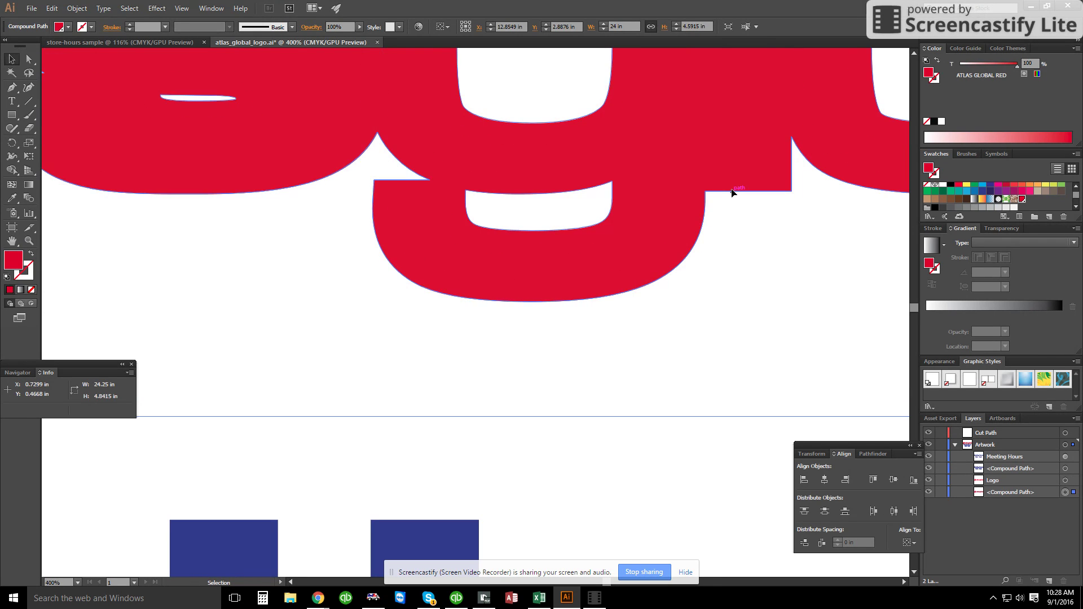
{"action": "left_click", "coordinate": [776, 281]}
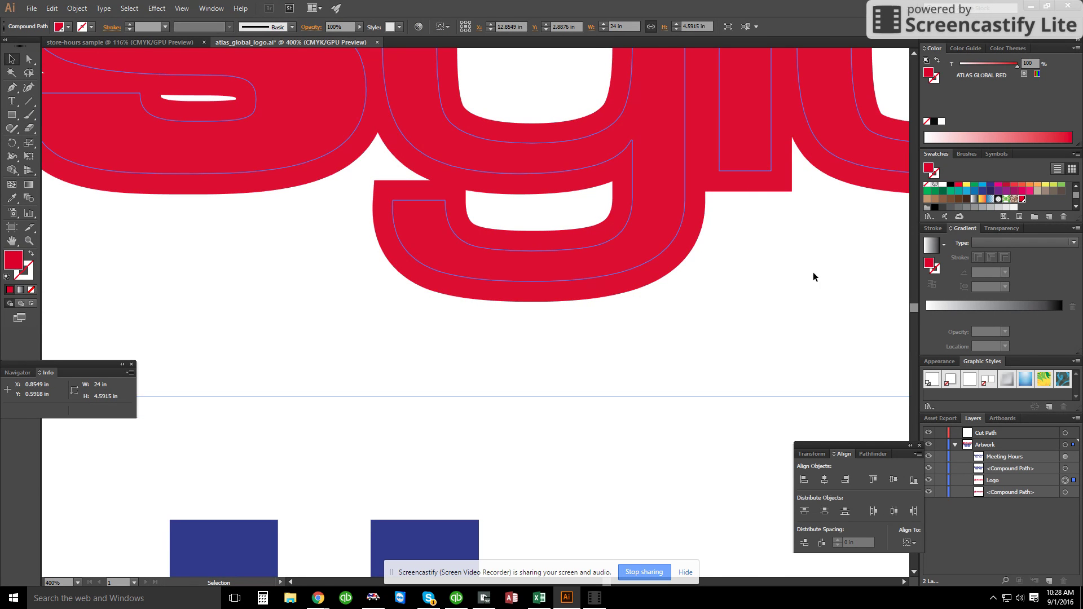
{"action": "scroll", "coordinate": [800, 272], "scroll_direction": "down", "scroll_amount": 3}
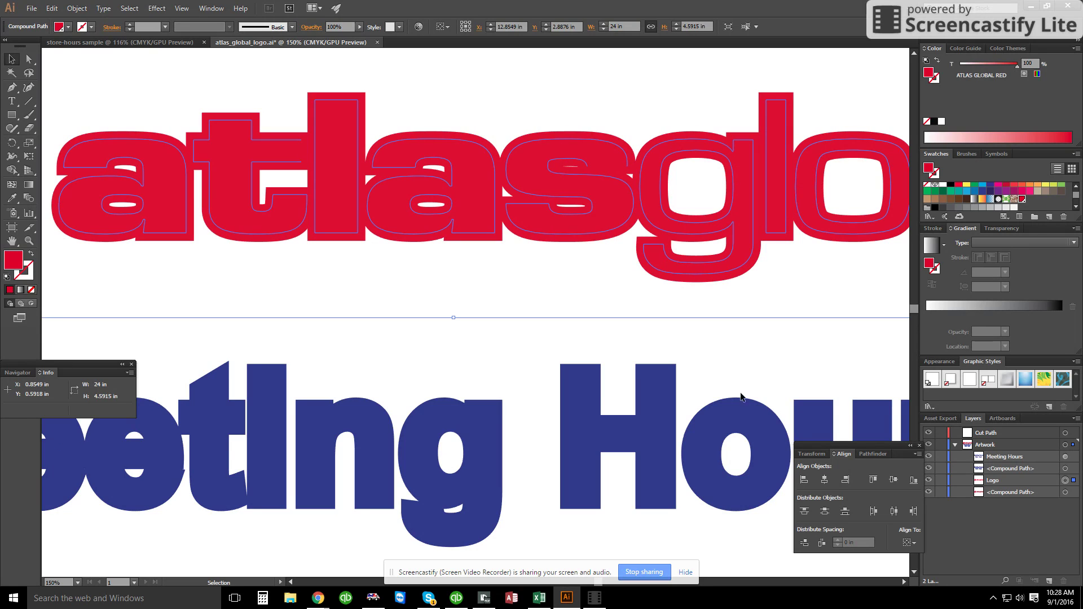
{"action": "left_click", "coordinate": [734, 406], "text": "shift"}
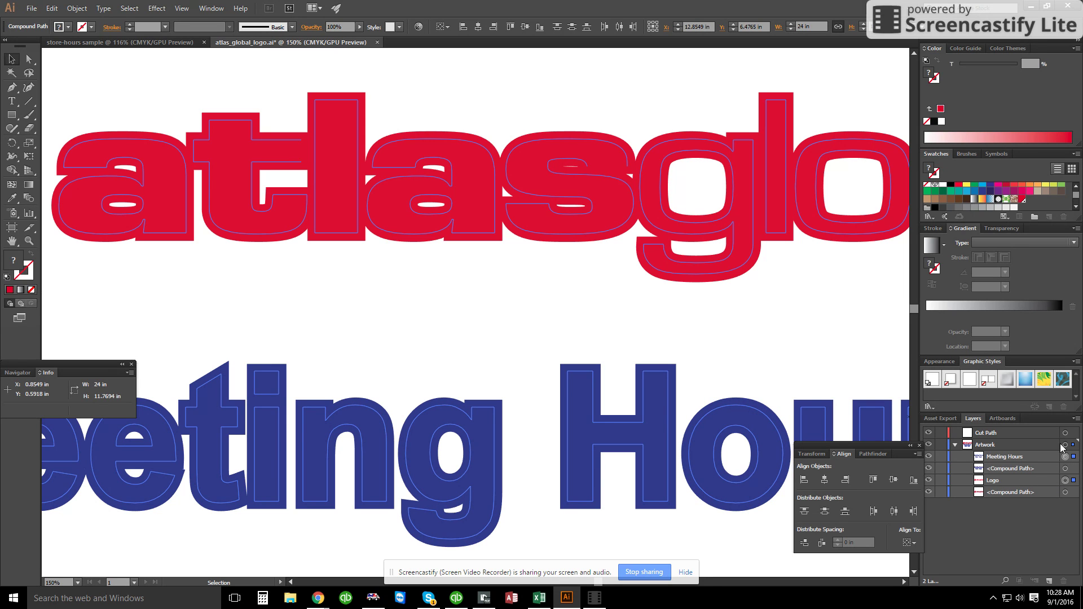
Move the Logo and Meeting Hours objects into the Cut Path layer.
{"action": "left_click", "coordinate": [1050, 478]}
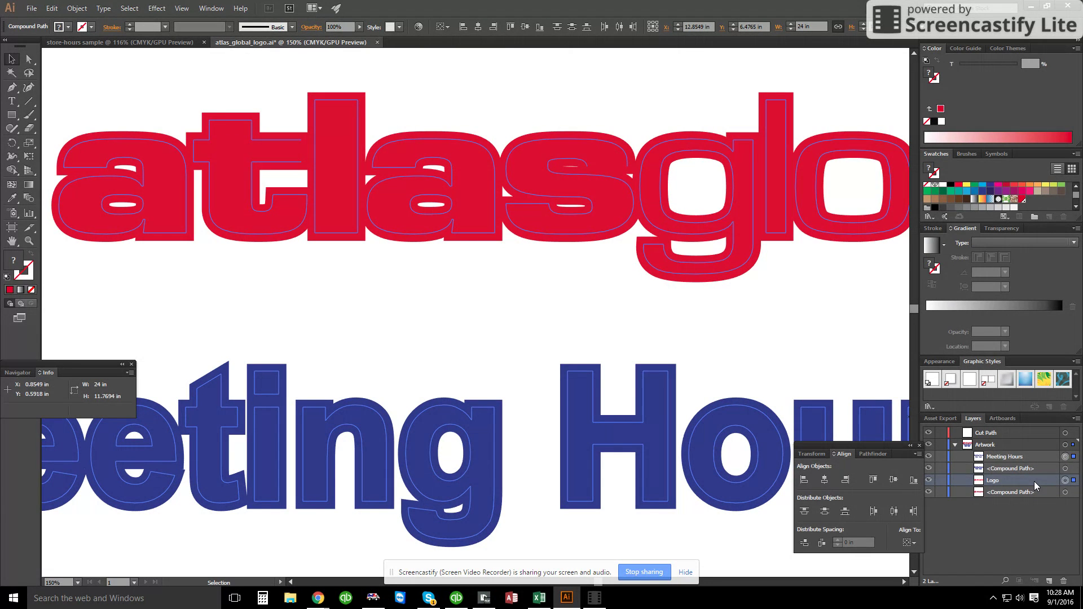
{"action": "left_click_drag", "start_coordinate": [1033, 482], "coordinate": [1034, 436]}
{"action": "left_click", "coordinate": [1034, 459]}
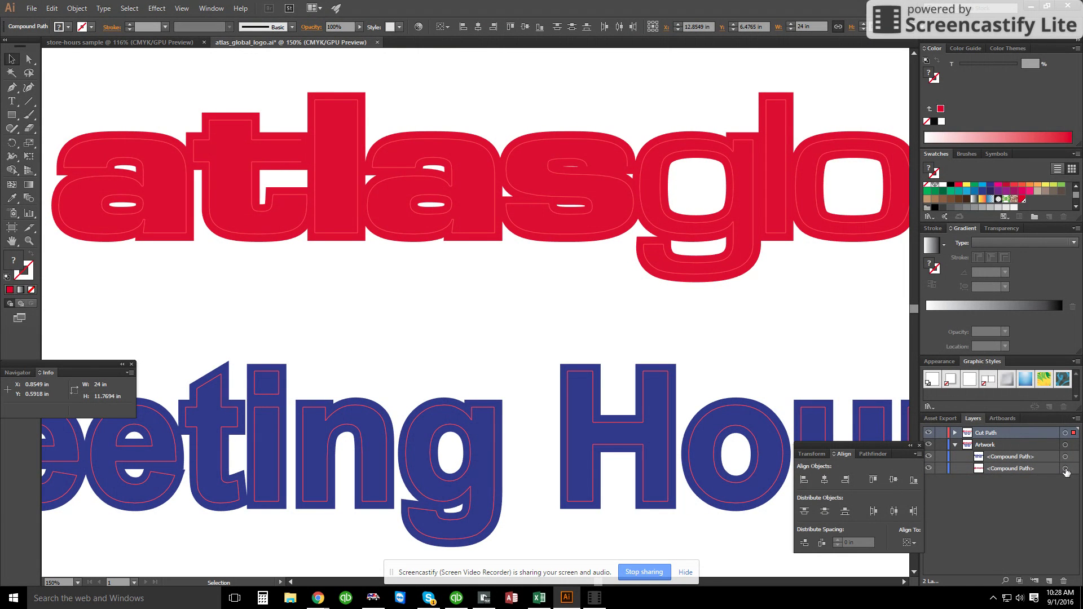
Rename the Artwork layer to 'Artwork with bleed' and toggle its visibility to compare.
{"action": "double_click", "coordinate": [988, 445]}
{"action": "left_click", "coordinate": [1010, 444]}
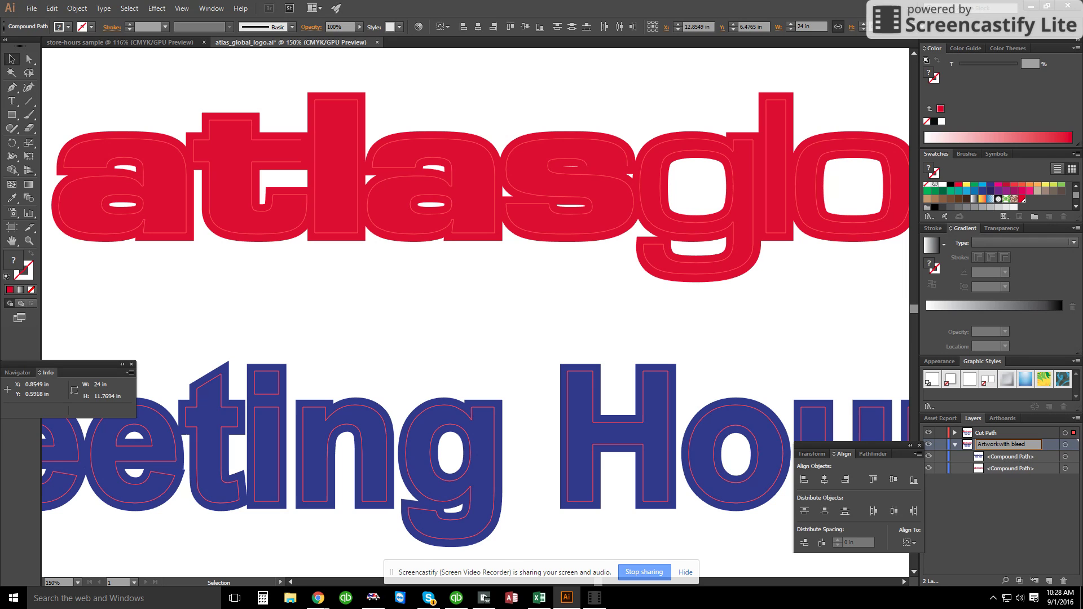
{"action": "left_click", "coordinate": [859, 312]}
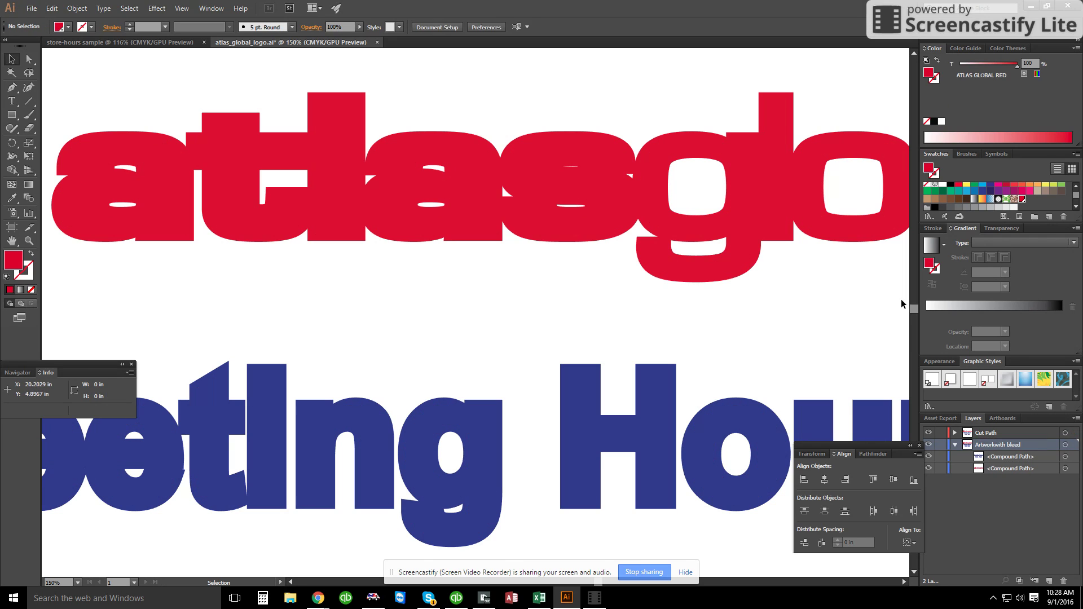
{"action": "left_click", "coordinate": [955, 445]}
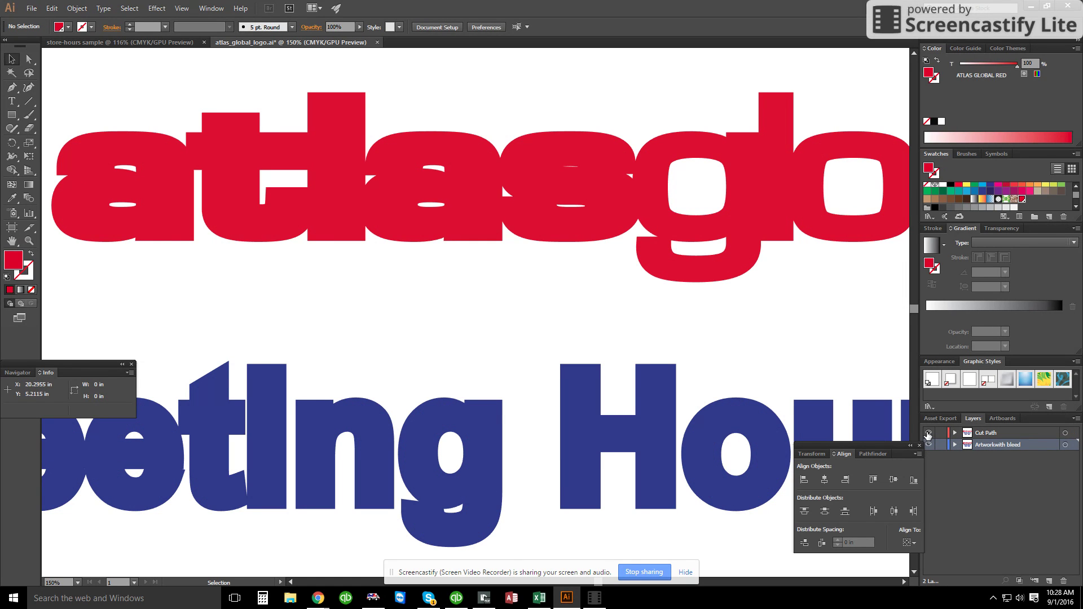
{"action": "left_click", "coordinate": [928, 445]}
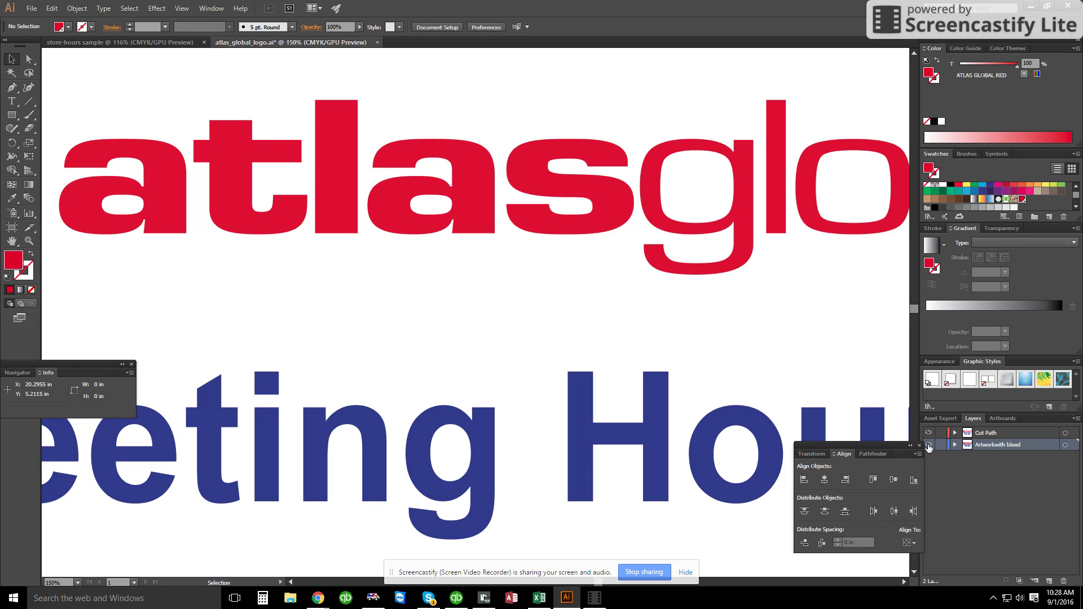
{"action": "left_click", "coordinate": [928, 446]}
{"action": "left_click", "coordinate": [928, 445]}
{"action": "left_click", "coordinate": [928, 445]}
{"action": "left_click", "coordinate": [928, 445]}
{"action": "left_click", "coordinate": [929, 446]}
Make Cut Path the active layer and select its Meeting Hours and Logo artwork.
{"action": "left_click", "coordinate": [955, 432]}
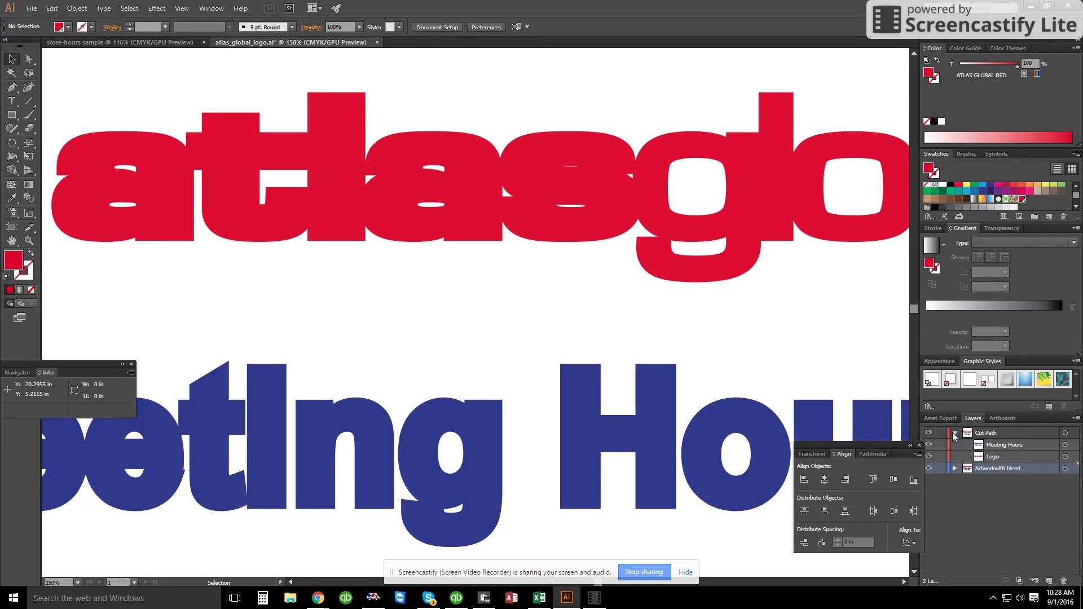
{"action": "left_click", "coordinate": [1007, 434]}
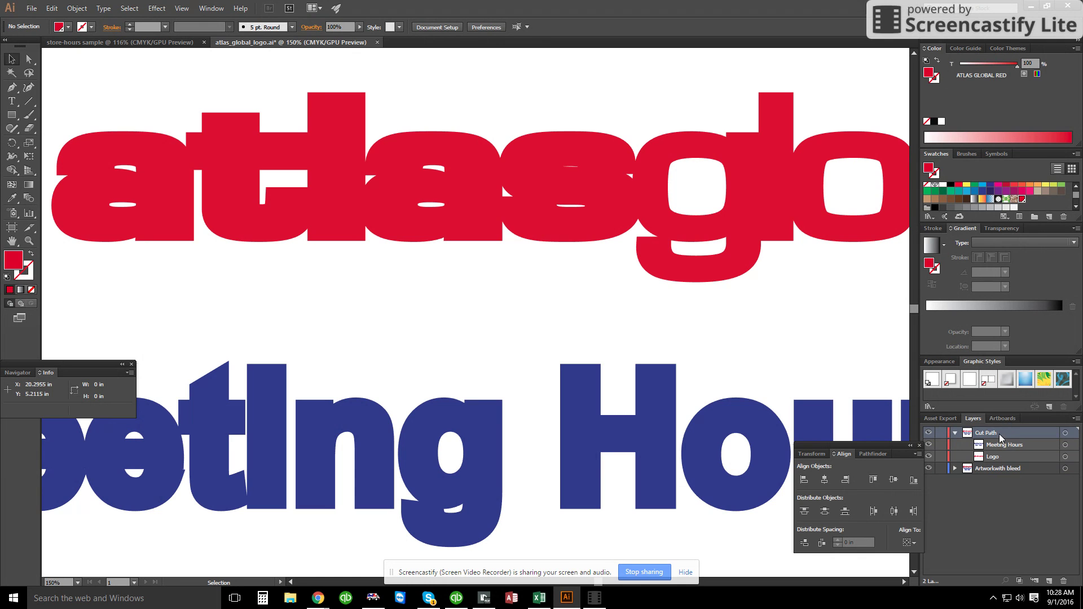
{"action": "left_click", "coordinate": [1064, 445]}
{"action": "left_click", "coordinate": [1064, 456], "text": "shift"}
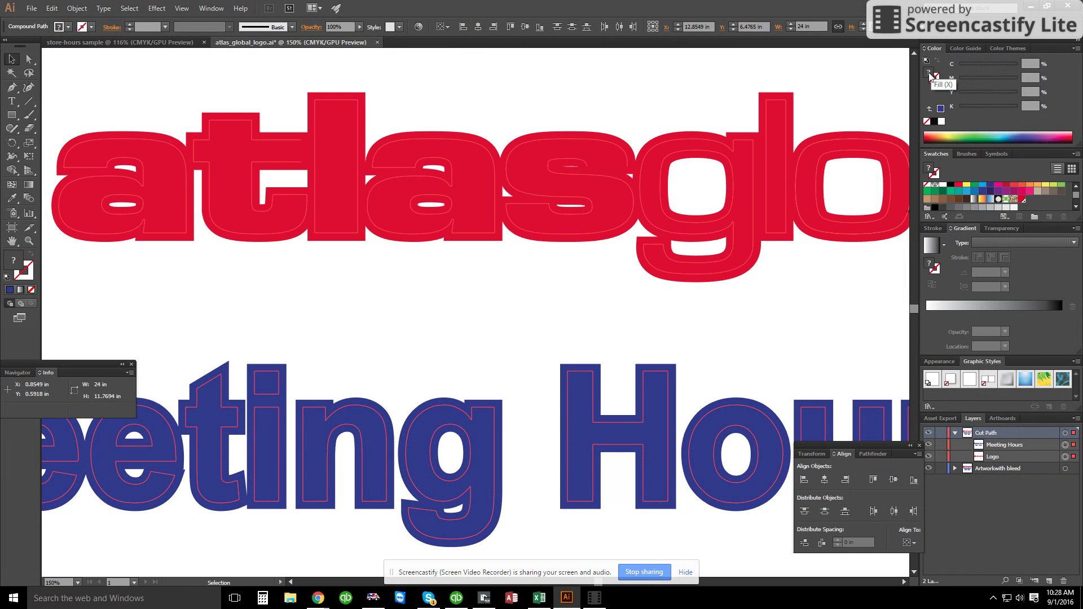
Set the Cut Path artwork's fill to None and its stroke to yellow.
{"action": "left_click", "coordinate": [927, 121]}
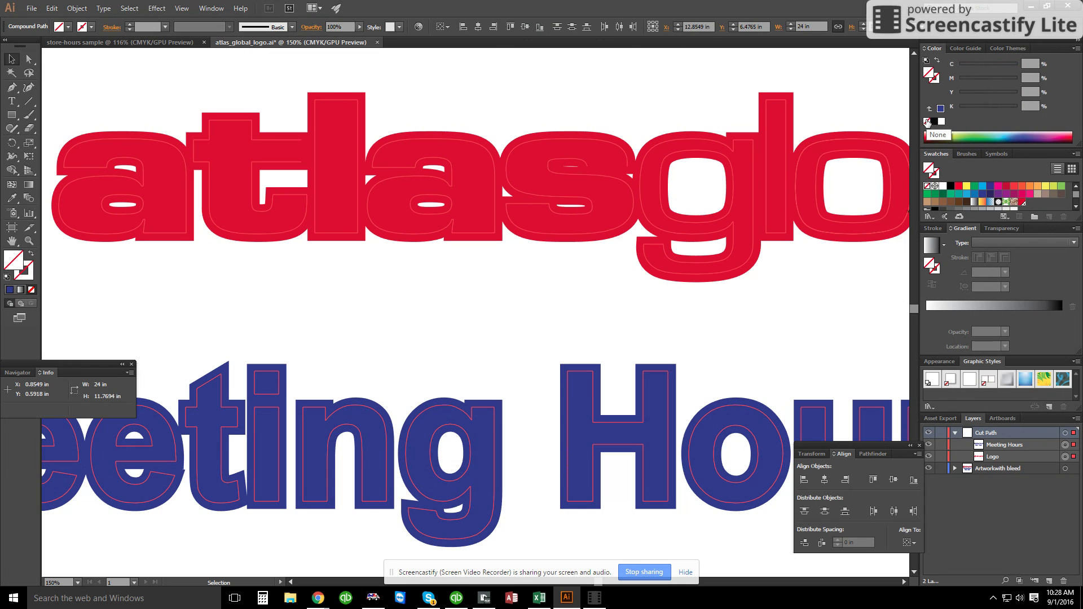
{"action": "left_click", "coordinate": [933, 76]}
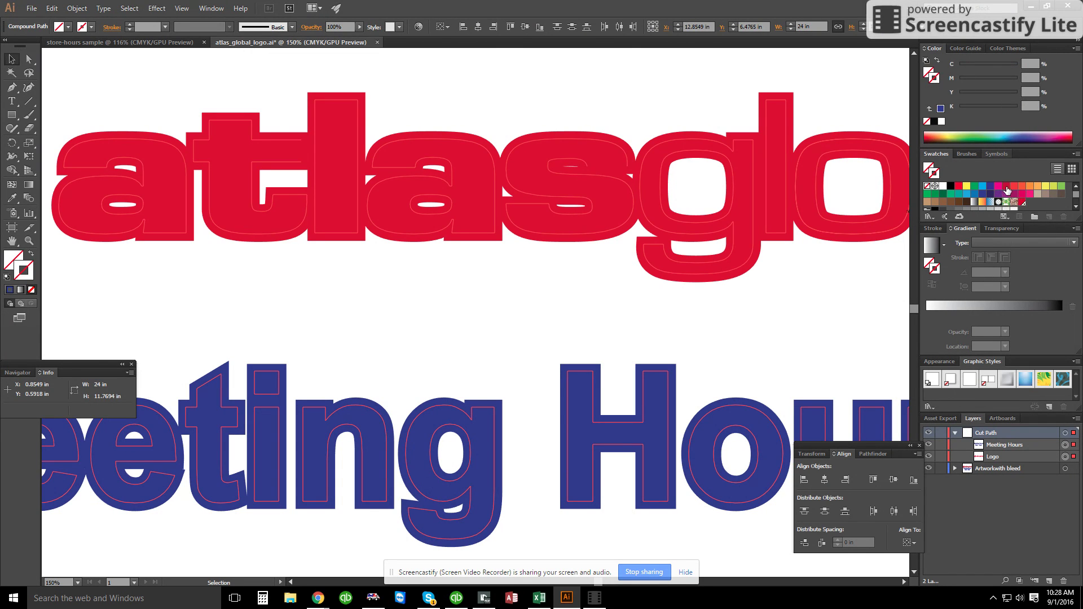
{"action": "left_click", "coordinate": [999, 186]}
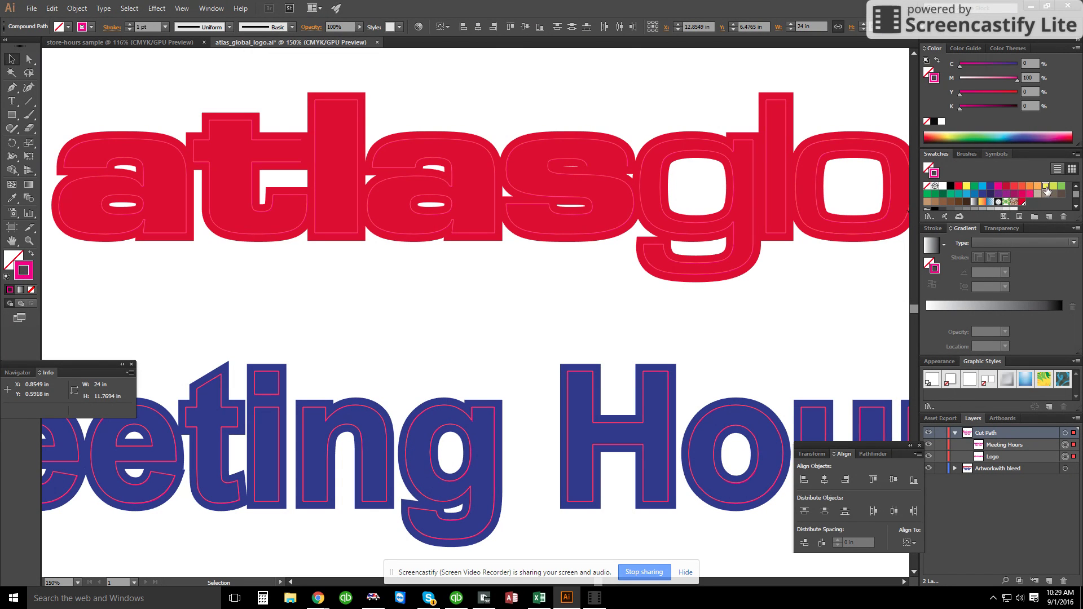
{"action": "left_click", "coordinate": [1045, 187]}
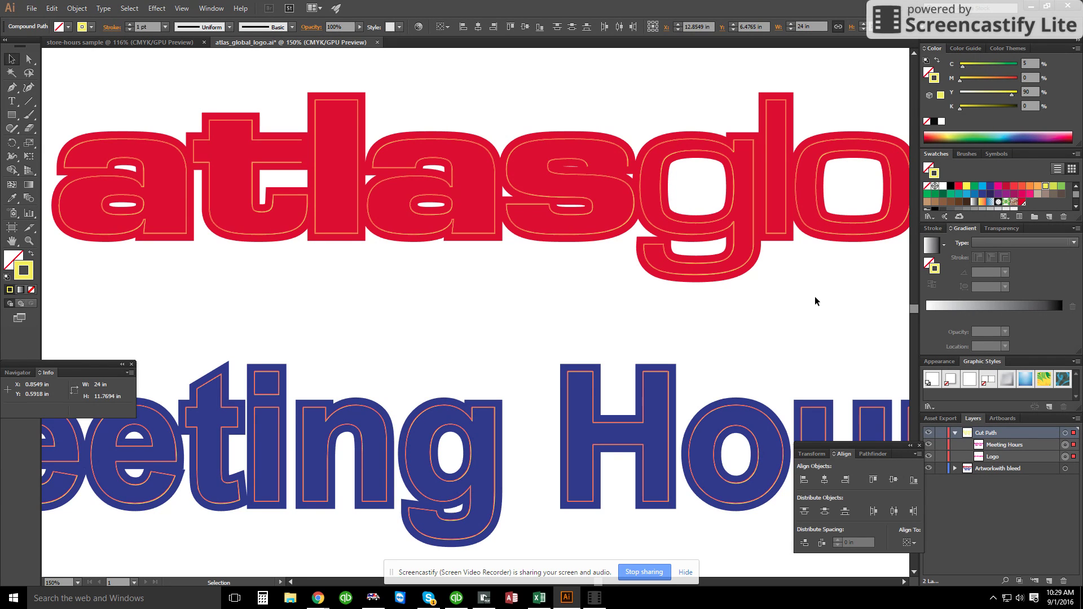
Select the logo and Meeting Hours cut paths one at a time to check them.
{"action": "left_click", "coordinate": [795, 285]}
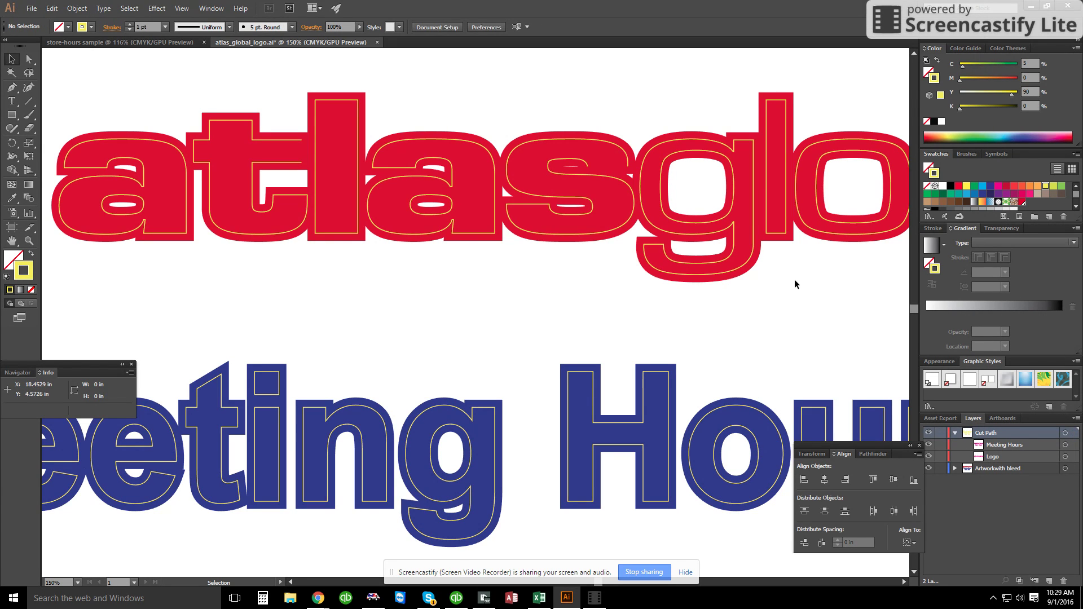
{"action": "left_click", "coordinate": [783, 240]}
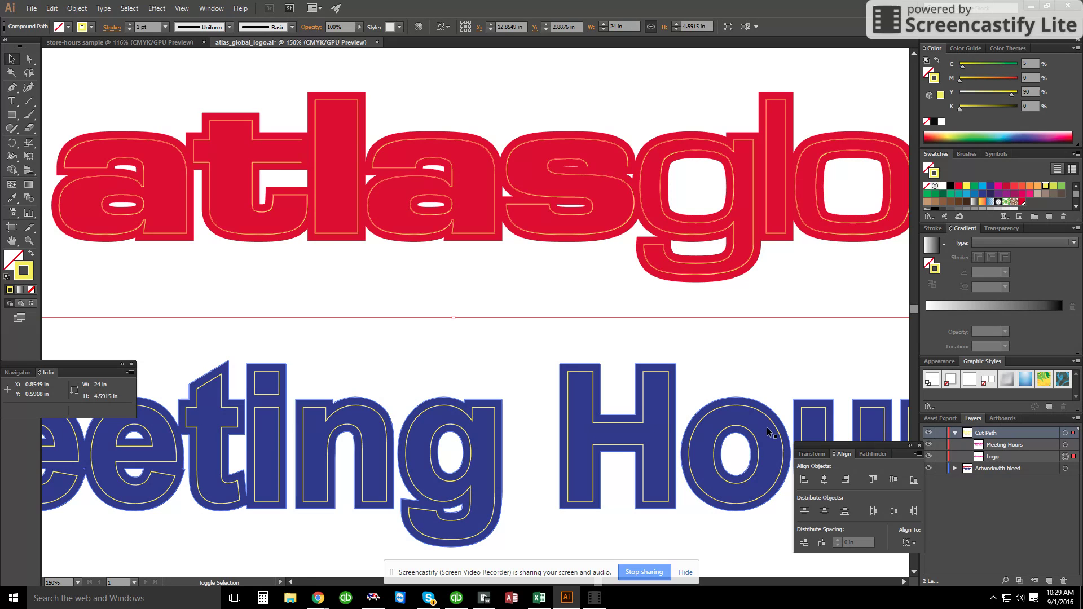
{"action": "left_click", "coordinate": [778, 358]}
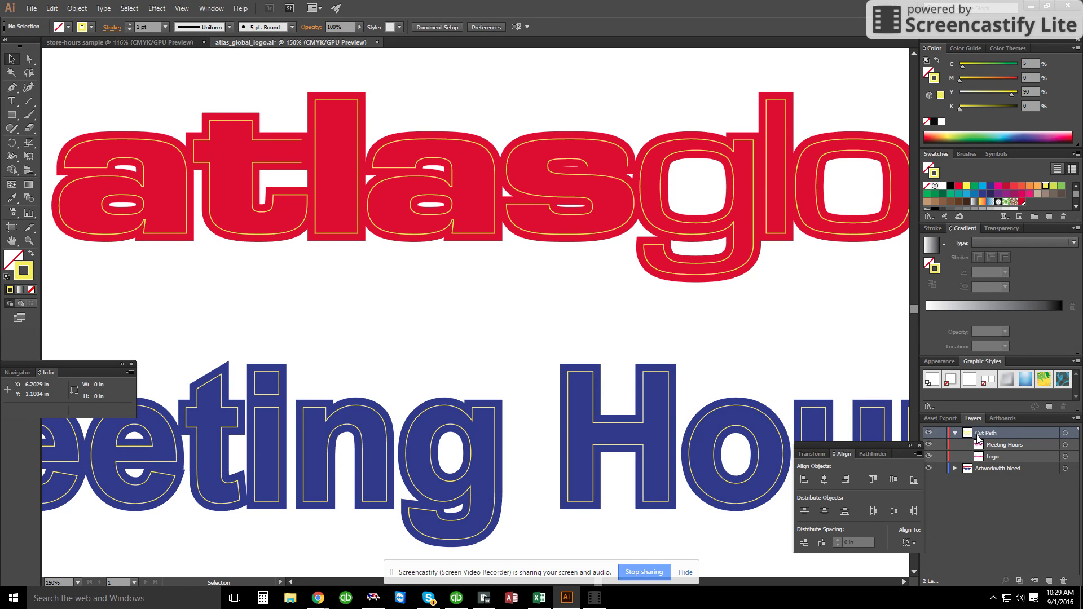
{"action": "left_click", "coordinate": [787, 418]}
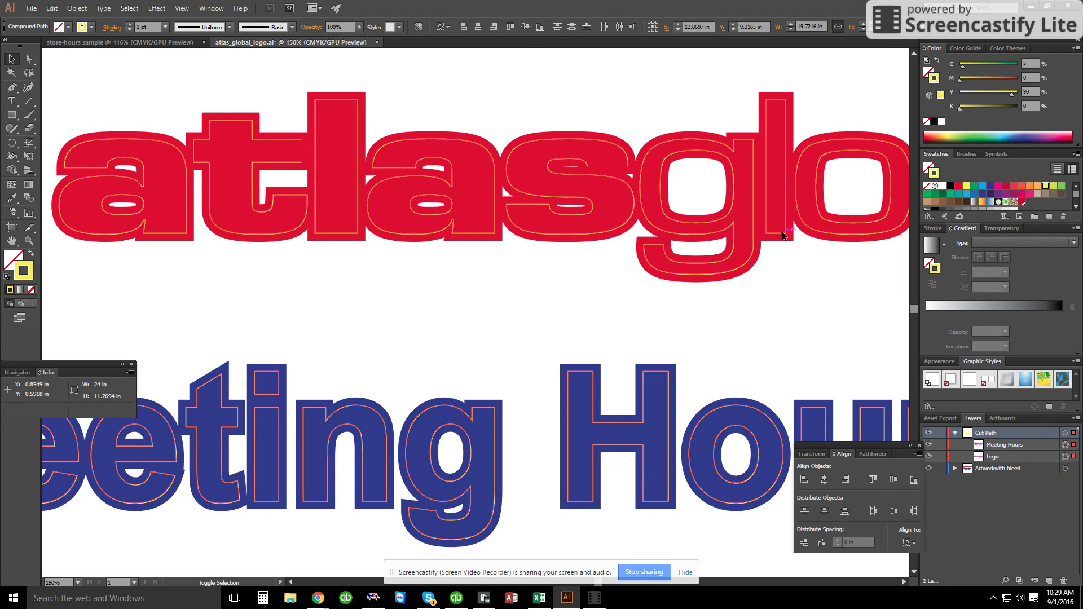
{"action": "left_click", "coordinate": [780, 302]}
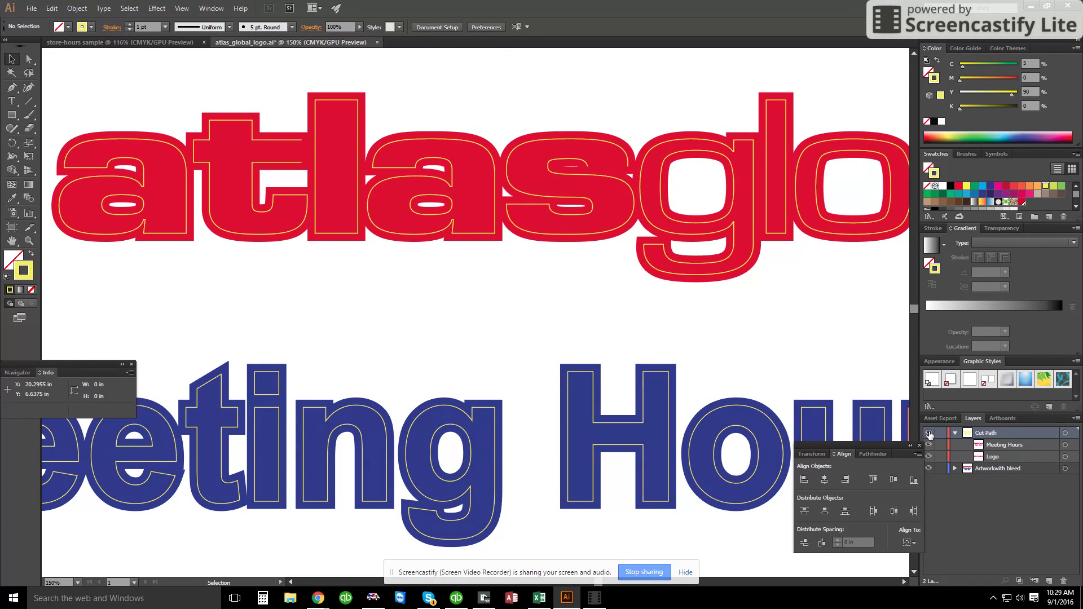
With the bleed layer hidden, give the logo and Meeting Hours outlines a black stroke.
{"action": "left_click", "coordinate": [928, 432]}
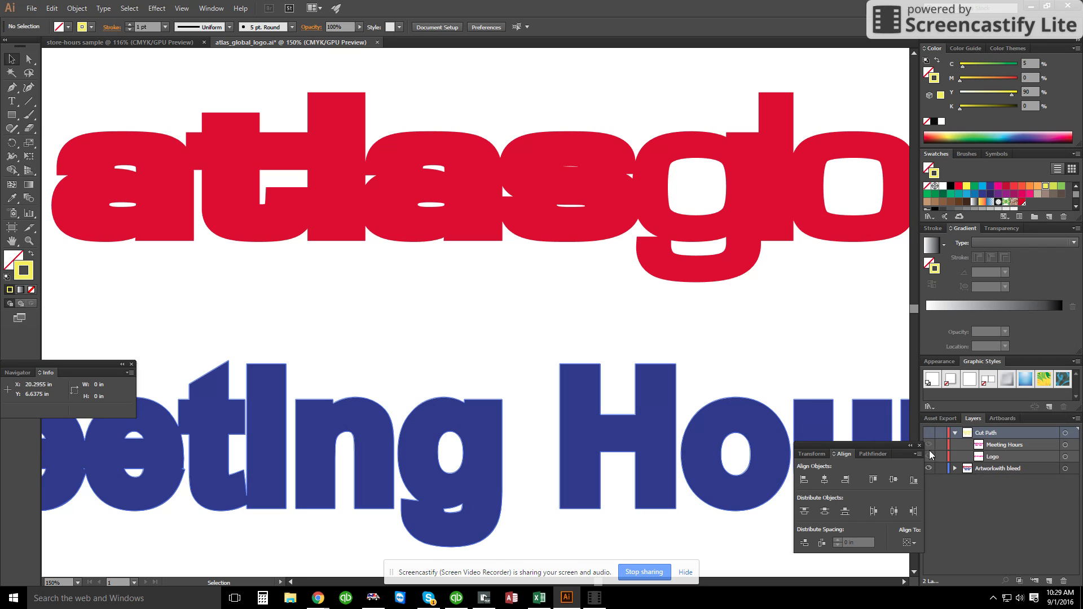
{"action": "left_click", "coordinate": [929, 433]}
{"action": "left_click", "coordinate": [929, 433]}
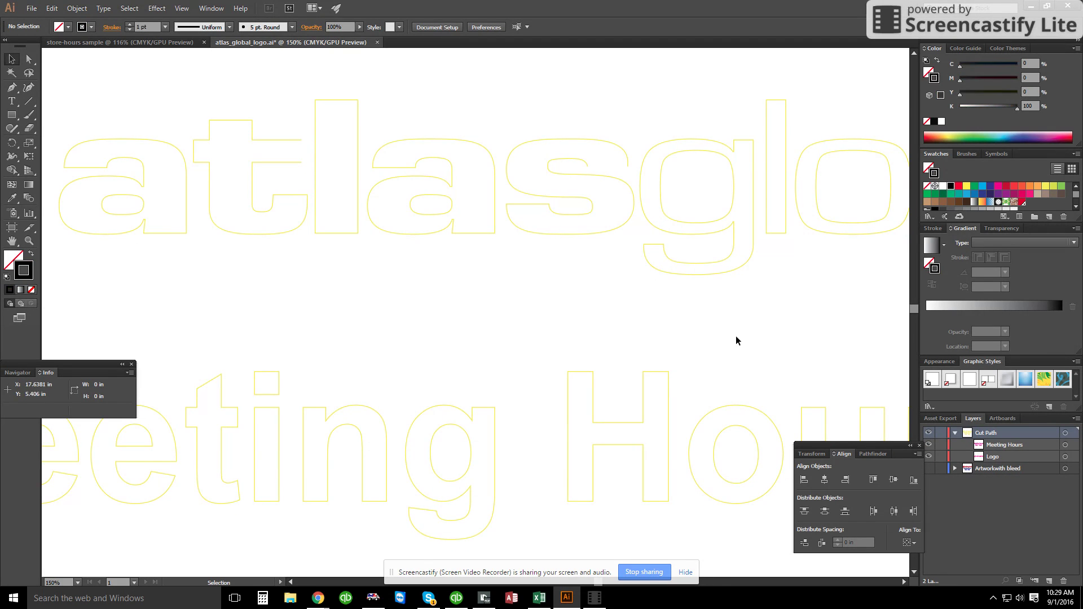
{"action": "left_click", "coordinate": [810, 229]}
{"action": "left_click", "coordinate": [719, 414], "text": "shift"}
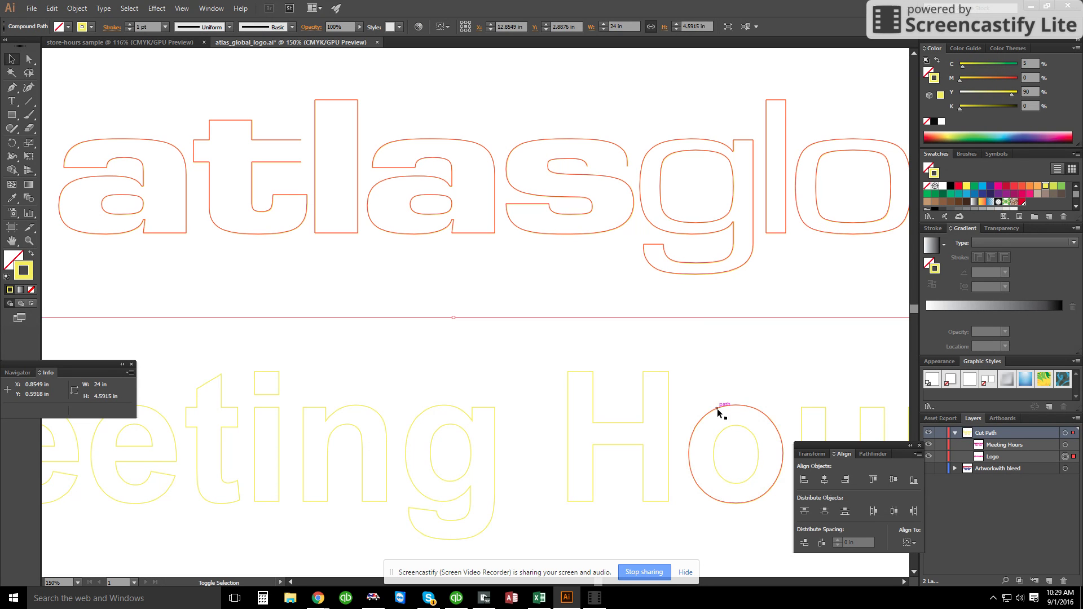
{"action": "left_click", "coordinate": [950, 187]}
{"action": "left_click", "coordinate": [770, 331]}
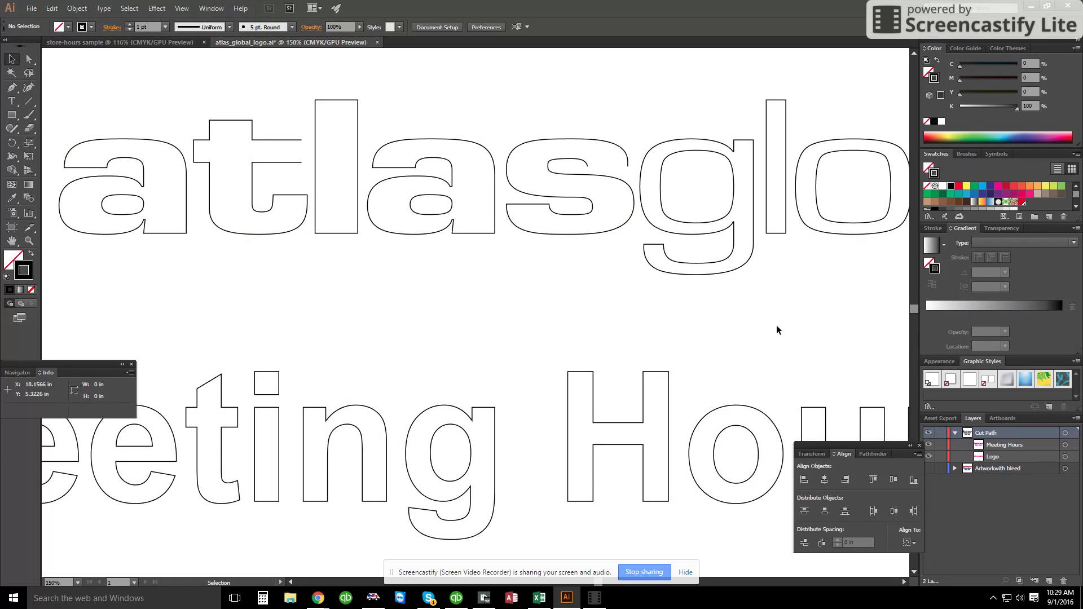
Toggle the Cut Path and Artwork with bleed layers to compare, leaving both visible.
{"action": "scroll", "coordinate": [776, 325], "scroll_direction": "down", "scroll_amount": 2}
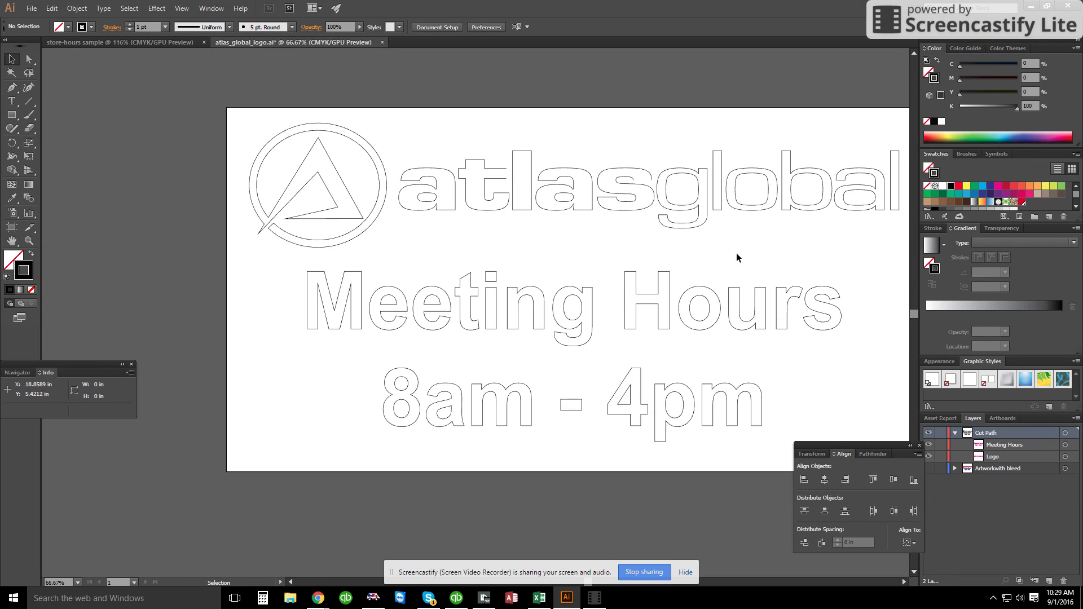
{"action": "scroll", "coordinate": [643, 177], "scroll_direction": "up", "scroll_amount": 5}
{"action": "scroll", "coordinate": [661, 182], "scroll_direction": "down", "scroll_amount": 5}
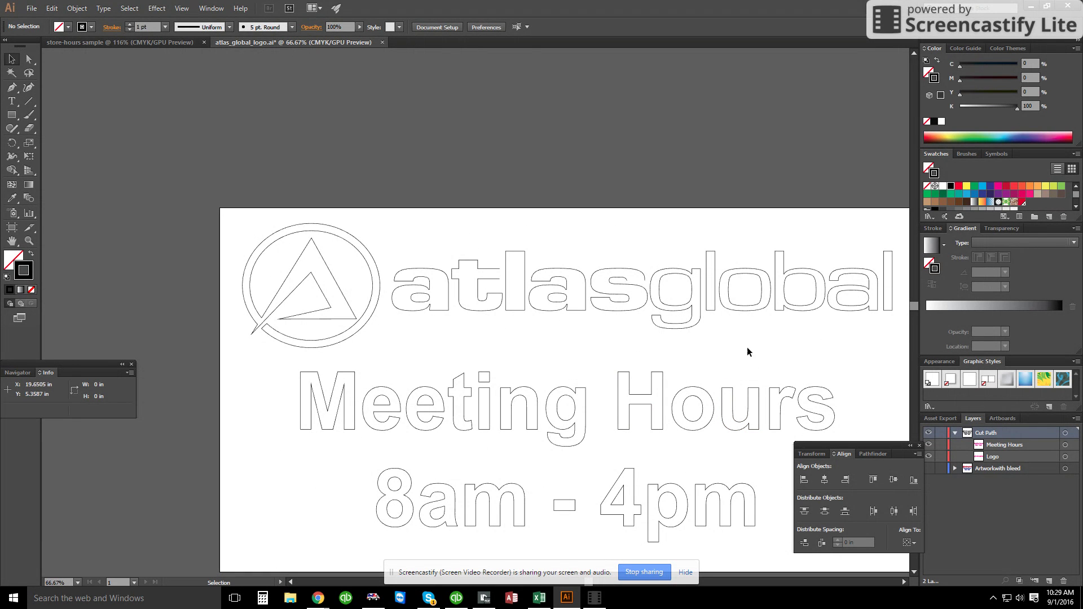
{"action": "left_click", "coordinate": [928, 469]}
{"action": "left_click", "coordinate": [929, 433]}
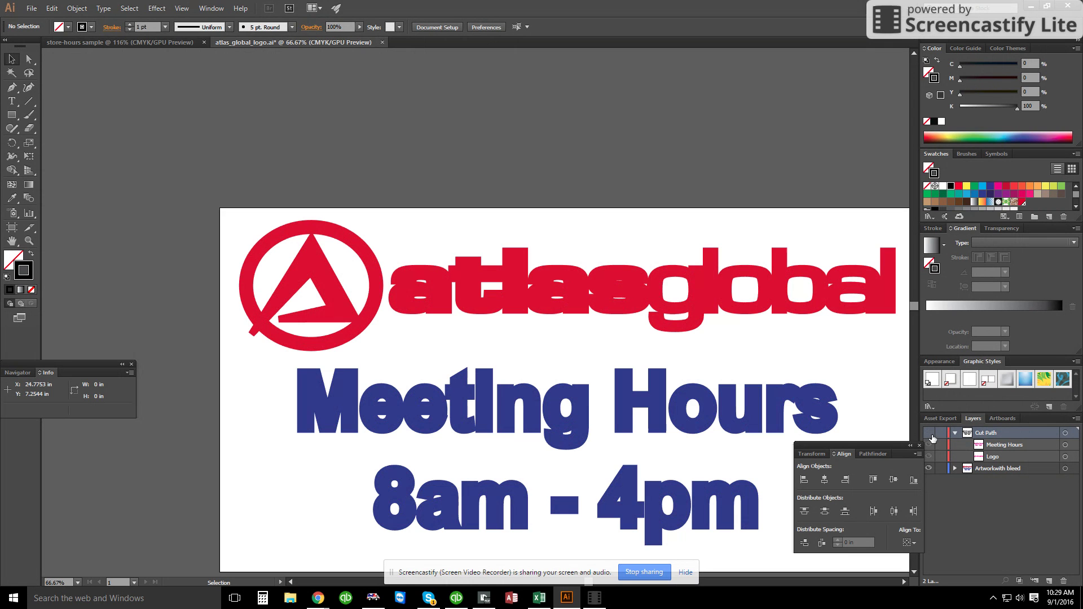
{"action": "left_click", "coordinate": [928, 468]}
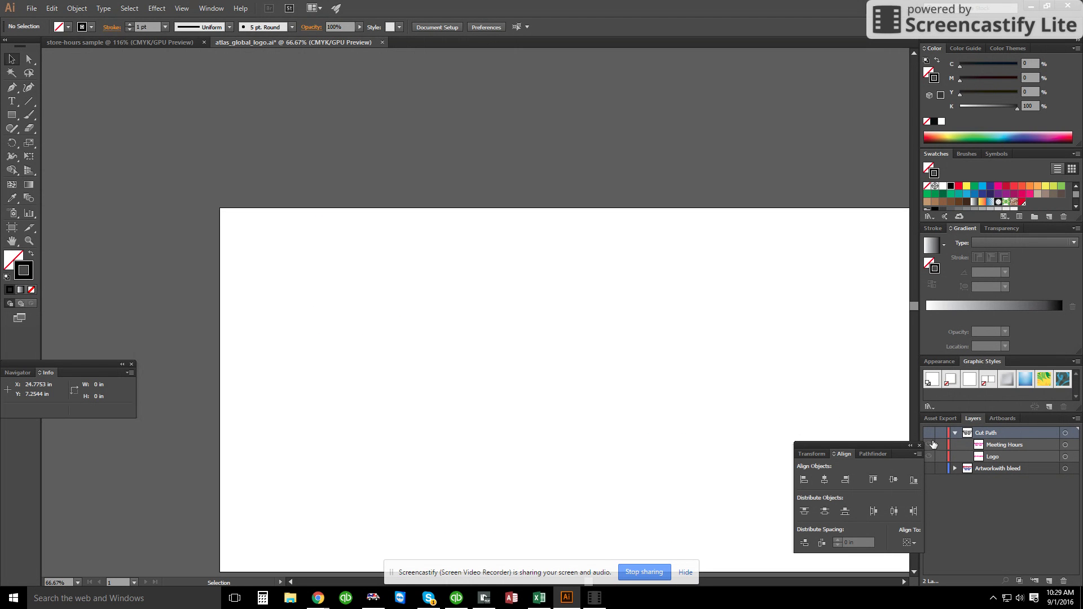
{"action": "left_click", "coordinate": [928, 433]}
{"action": "left_click", "coordinate": [929, 469]}
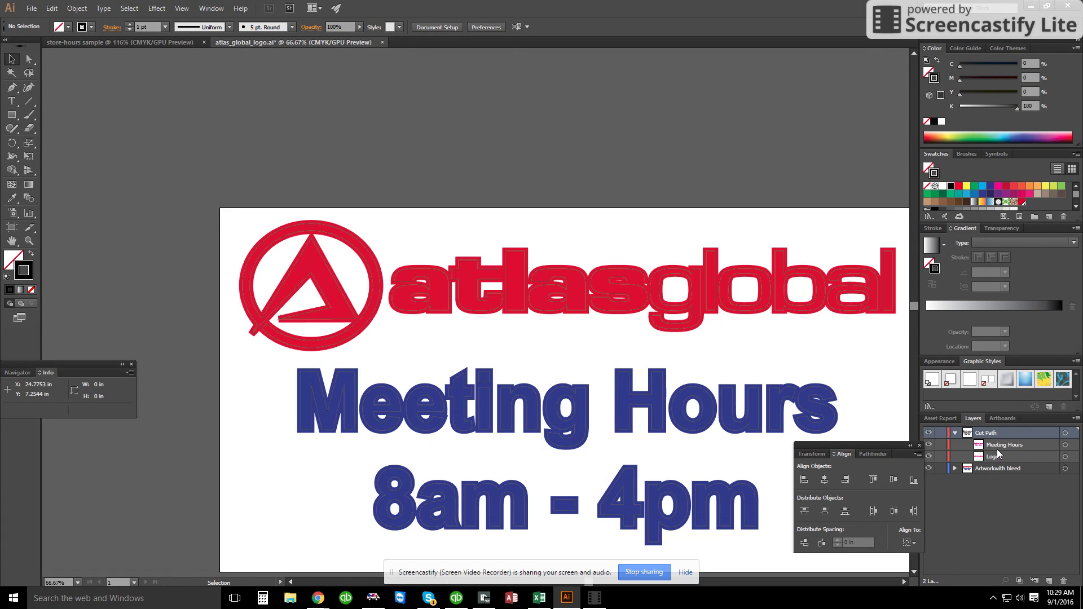
Join the two open endpoints of the cut outline inside the letter s.
{"action": "scroll", "coordinate": [618, 269], "scroll_direction": "up", "scroll_amount": 5}
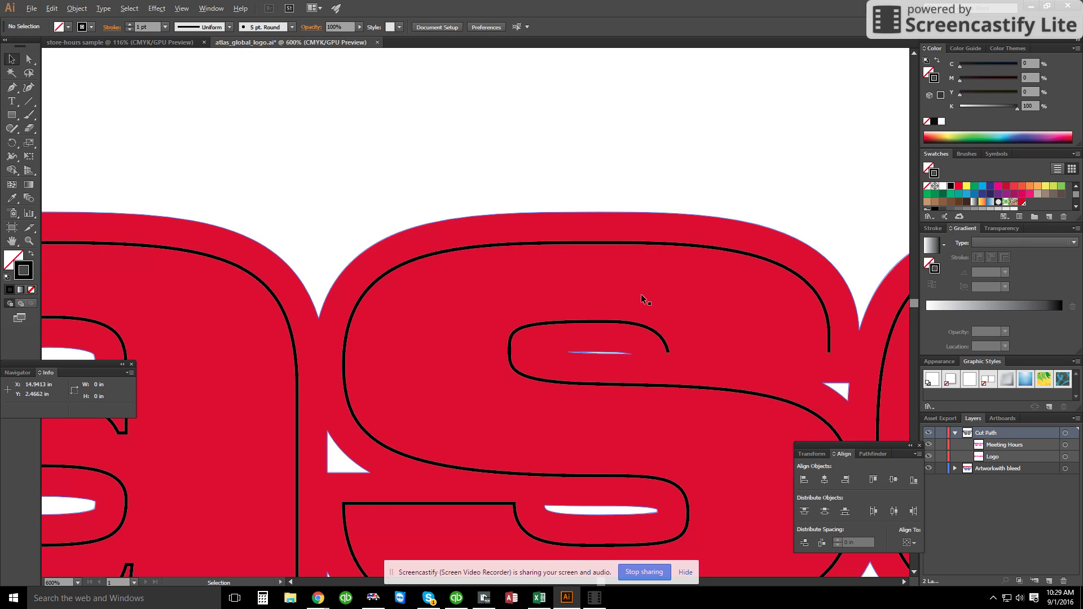
{"action": "left_click", "coordinate": [660, 334]}
{"action": "scroll", "coordinate": [661, 335], "scroll_direction": "up", "scroll_amount": 3}
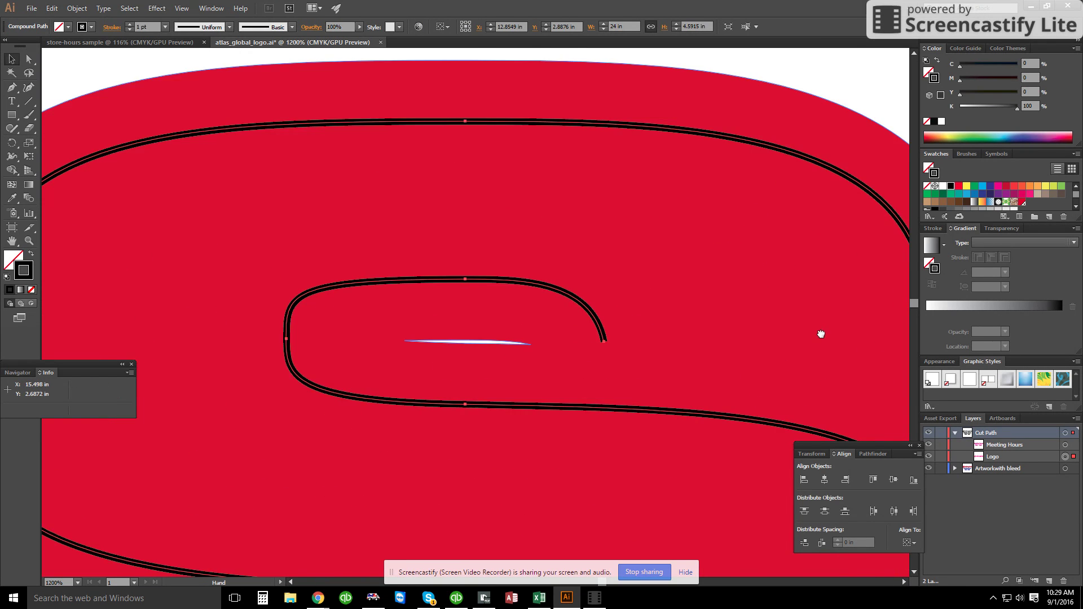
{"action": "left_click", "coordinate": [28, 59]}
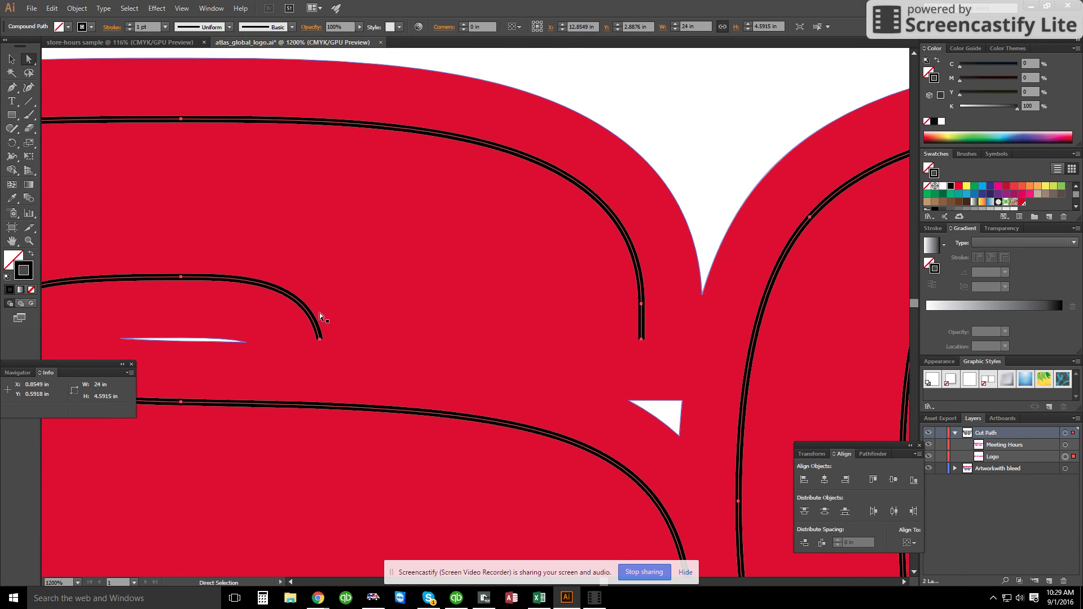
{"action": "left_click", "coordinate": [320, 339]}
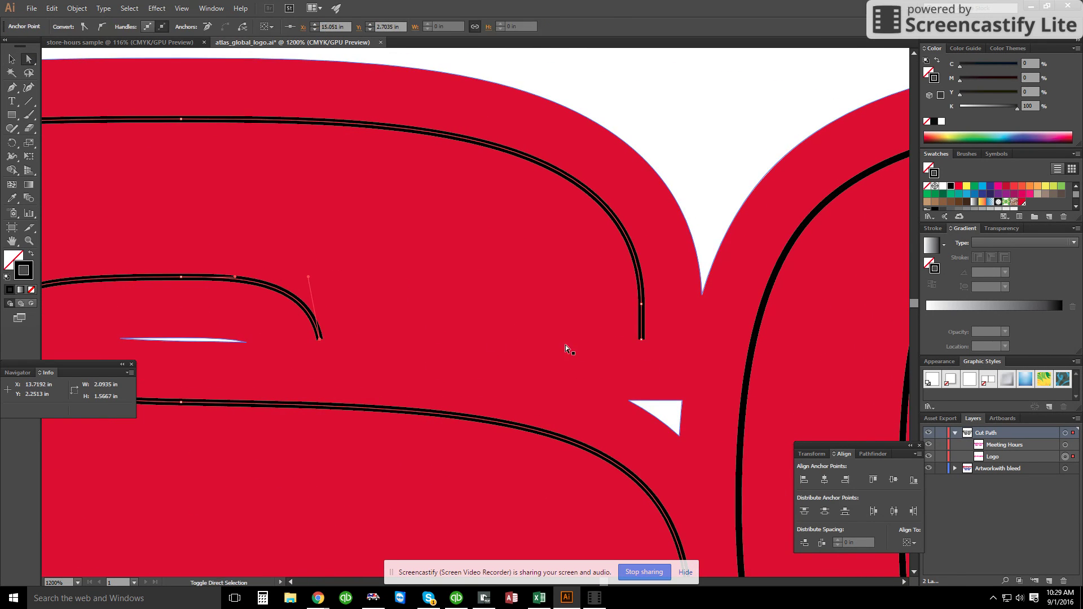
{"action": "left_click", "coordinate": [642, 341], "text": "shift"}
{"action": "right_click", "coordinate": [644, 340]}
{"action": "left_click", "coordinate": [695, 399]}
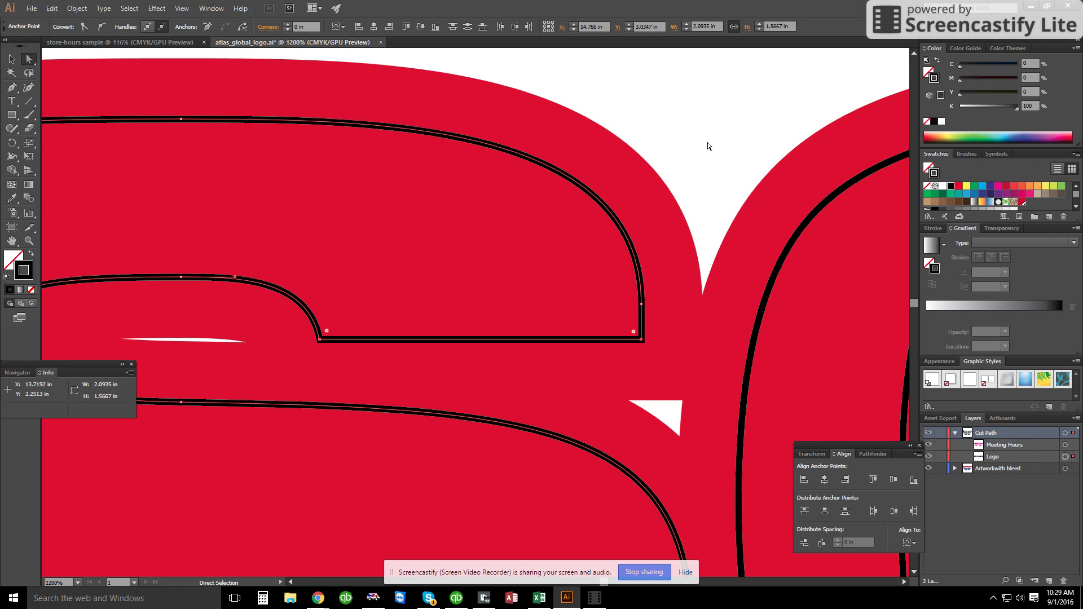
Deselect the closed path and zoom out to center the whole artboard.
{"action": "left_click", "coordinate": [10, 64]}
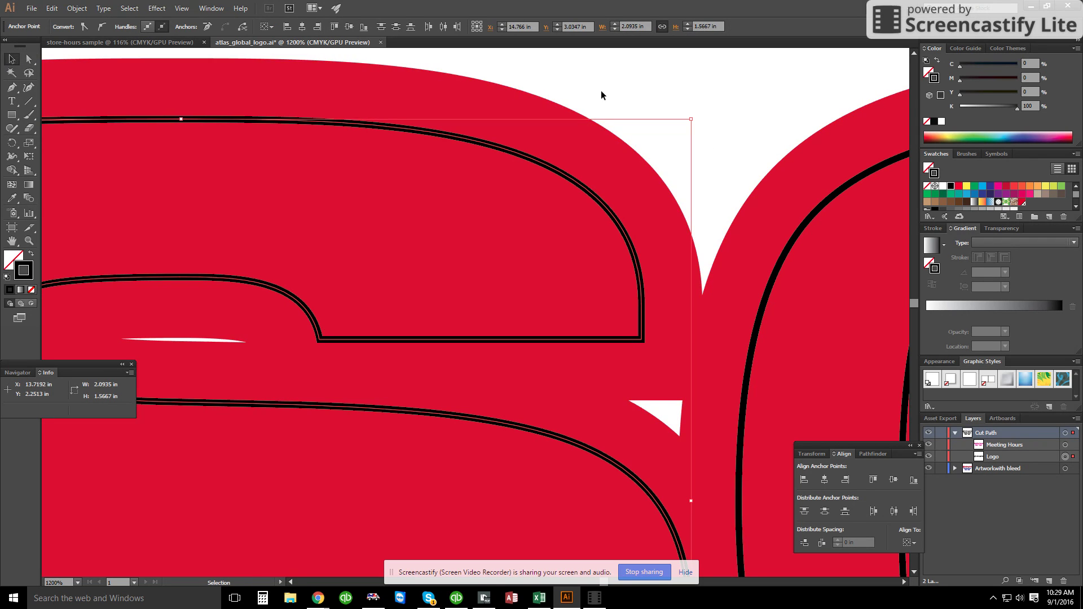
{"action": "left_click", "coordinate": [620, 124]}
{"action": "scroll", "coordinate": [788, 216], "scroll_direction": "down", "scroll_amount": 1}
{"action": "scroll", "coordinate": [788, 216], "scroll_direction": "down", "scroll_amount": 2}
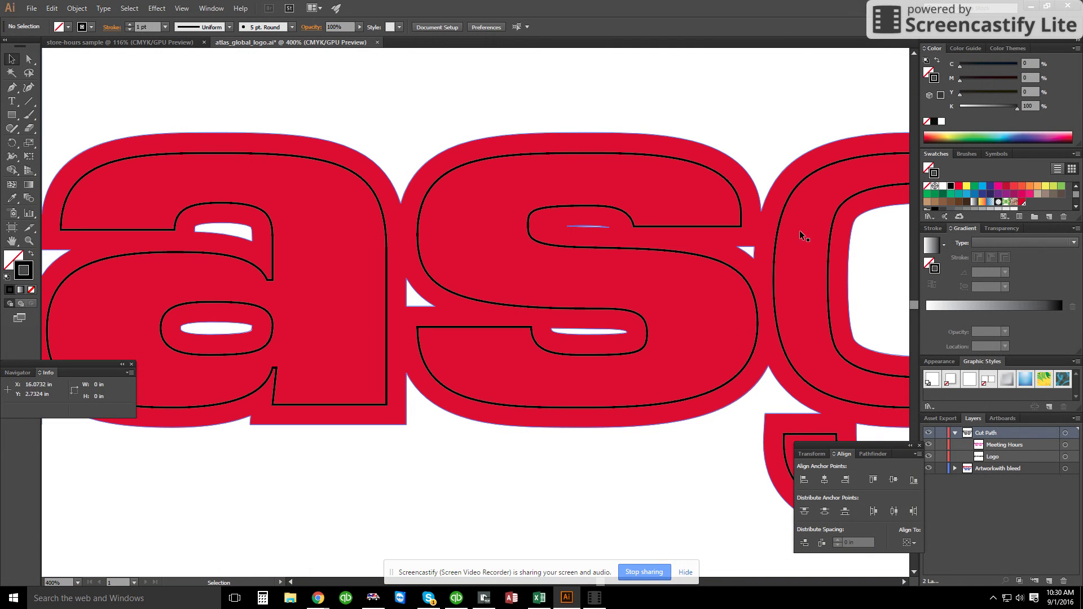
{"action": "scroll", "coordinate": [830, 120], "scroll_direction": "down", "scroll_amount": 1}
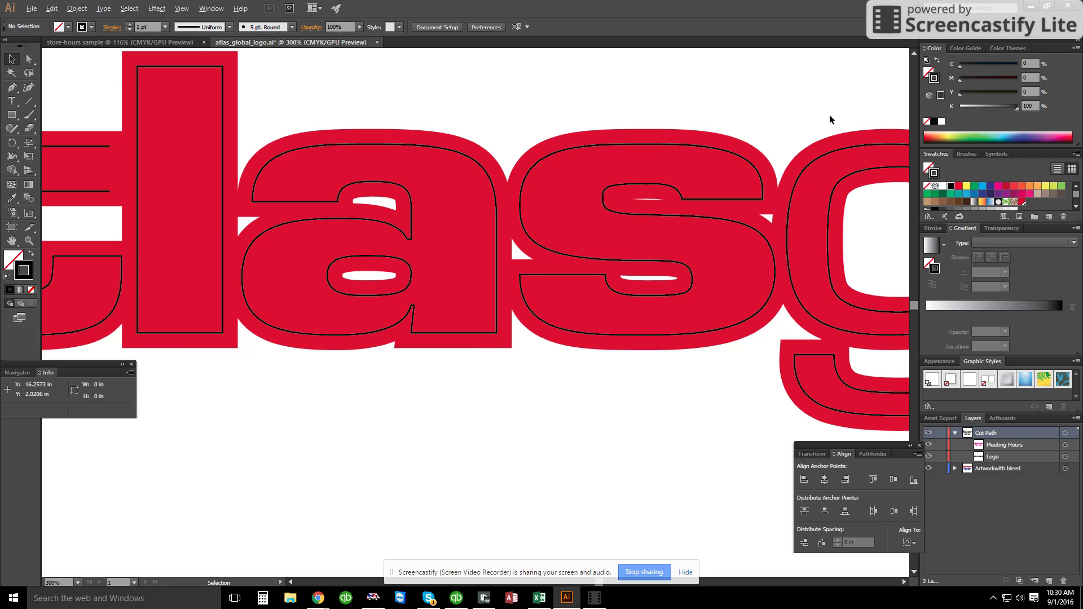
{"action": "left_click_drag", "start_coordinate": [855, 96], "coordinate": [703, 108]}
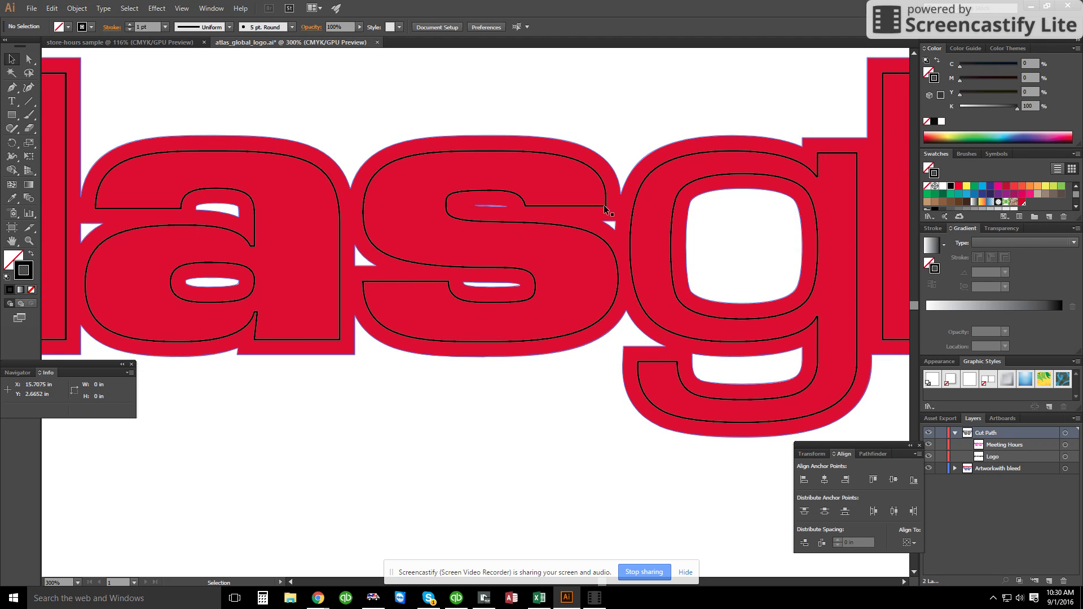
{"action": "scroll", "coordinate": [678, 140], "scroll_direction": "down", "scroll_amount": 2}
{"action": "scroll", "coordinate": [600, 284], "scroll_direction": "down", "scroll_amount": 1}
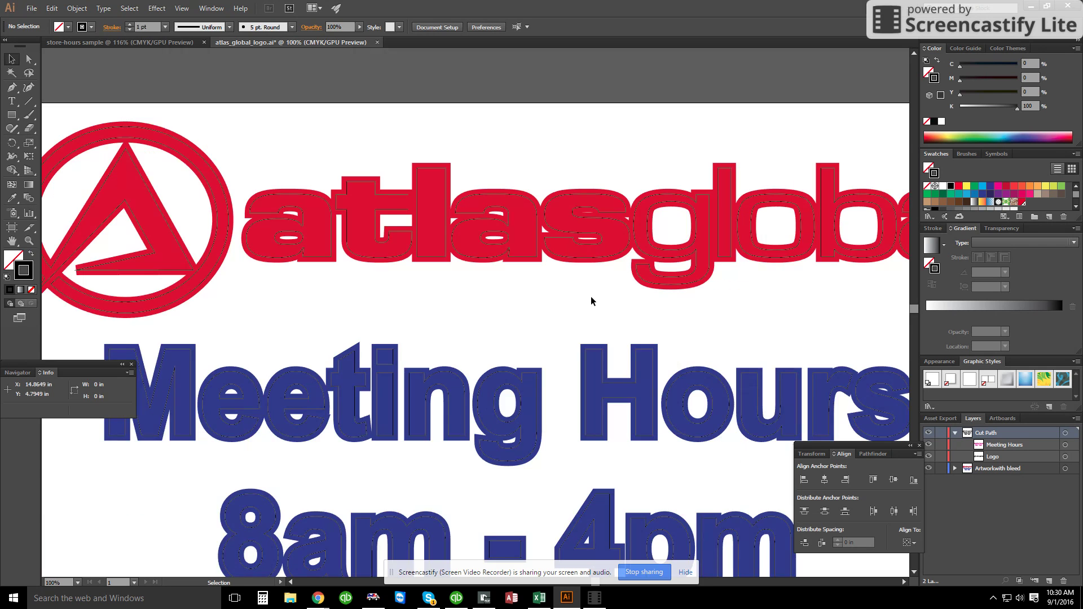
{"action": "scroll", "coordinate": [601, 249], "scroll_direction": "down", "scroll_amount": 1}
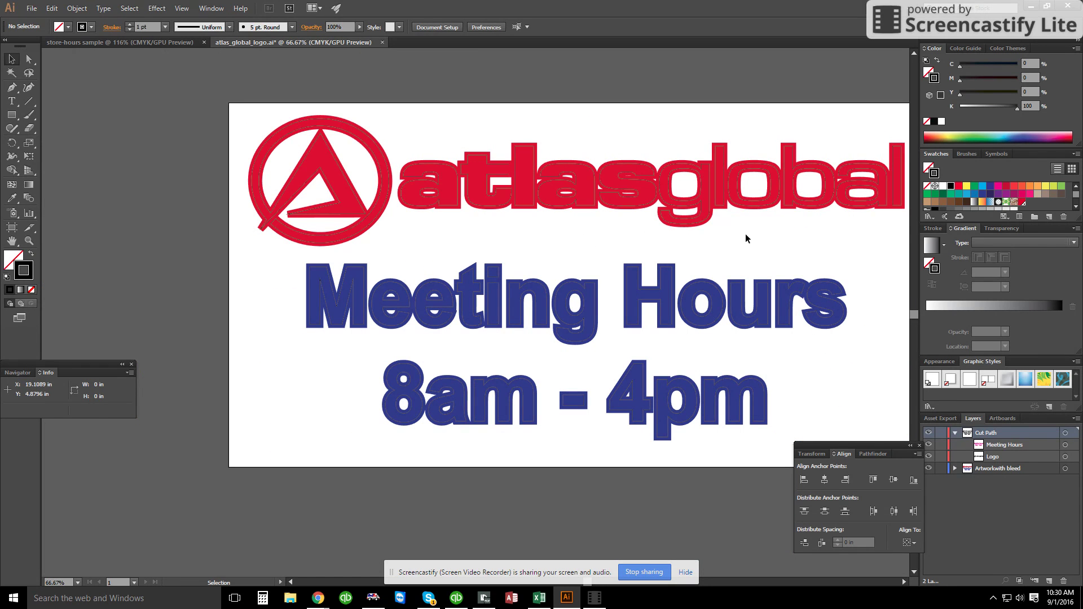
{"action": "left_click_drag", "start_coordinate": [755, 237], "coordinate": [727, 255]}
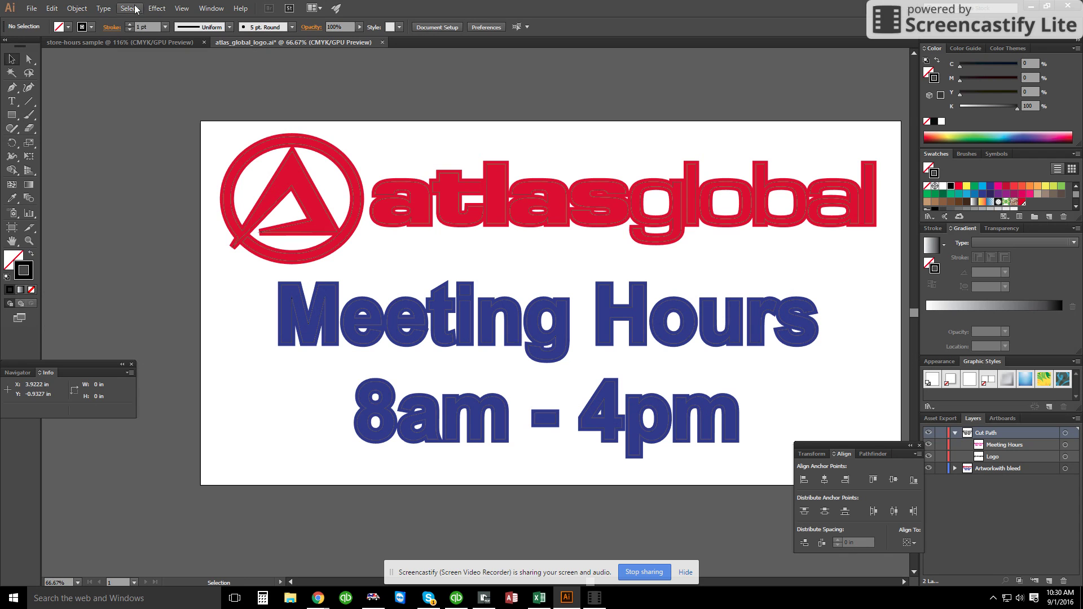
Save atlas_global_logo as Adobe PDF (*.PDF) to reach the Save Adobe PDF options.
{"action": "left_click", "coordinate": [31, 7]}
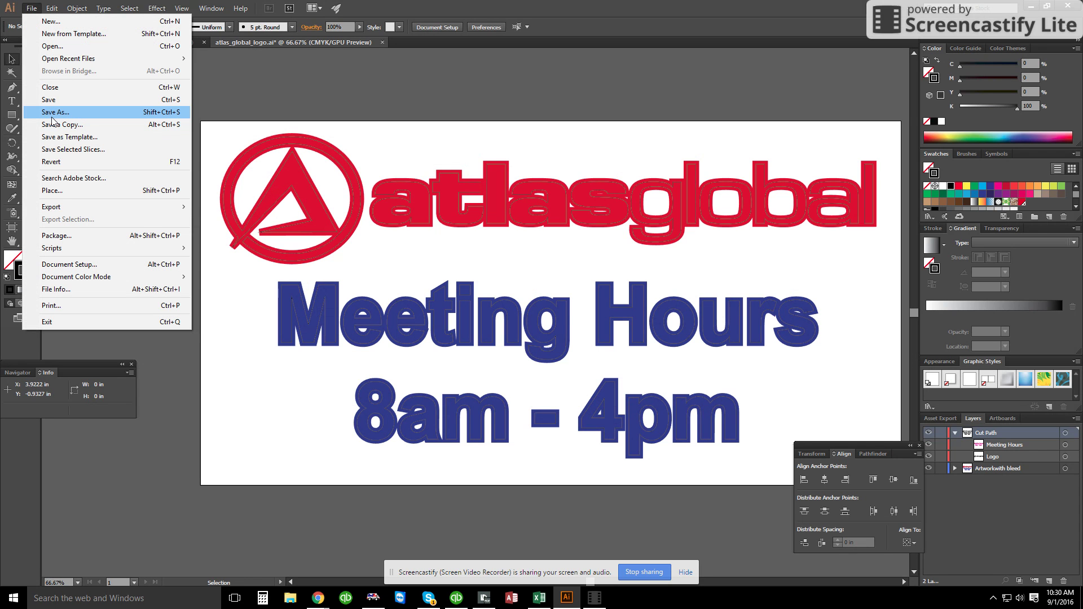
{"action": "left_click", "coordinate": [69, 113]}
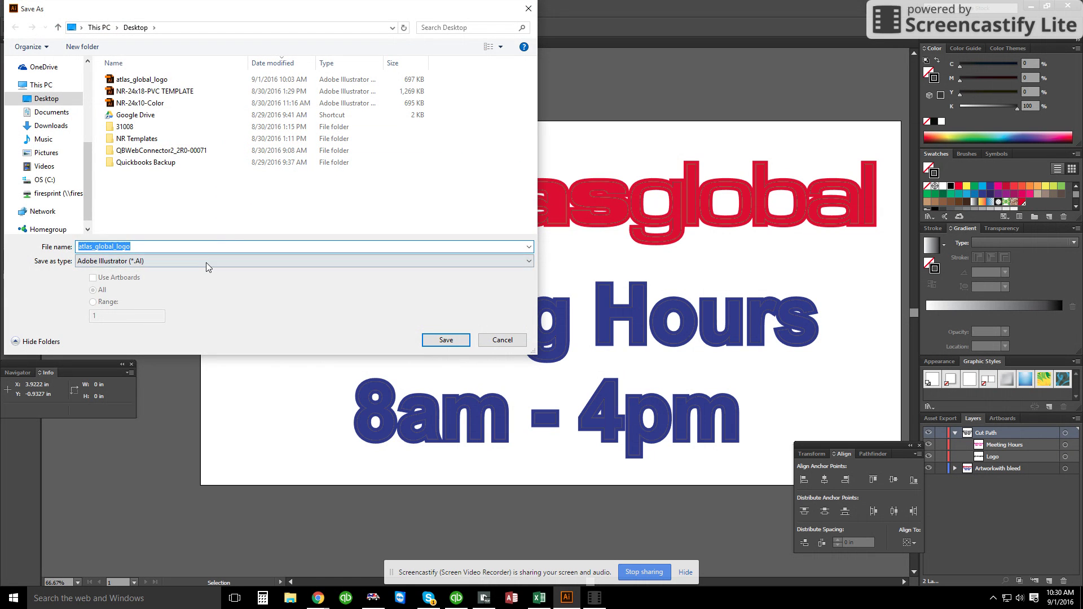
{"action": "left_click", "coordinate": [206, 261]}
{"action": "left_click", "coordinate": [194, 280]}
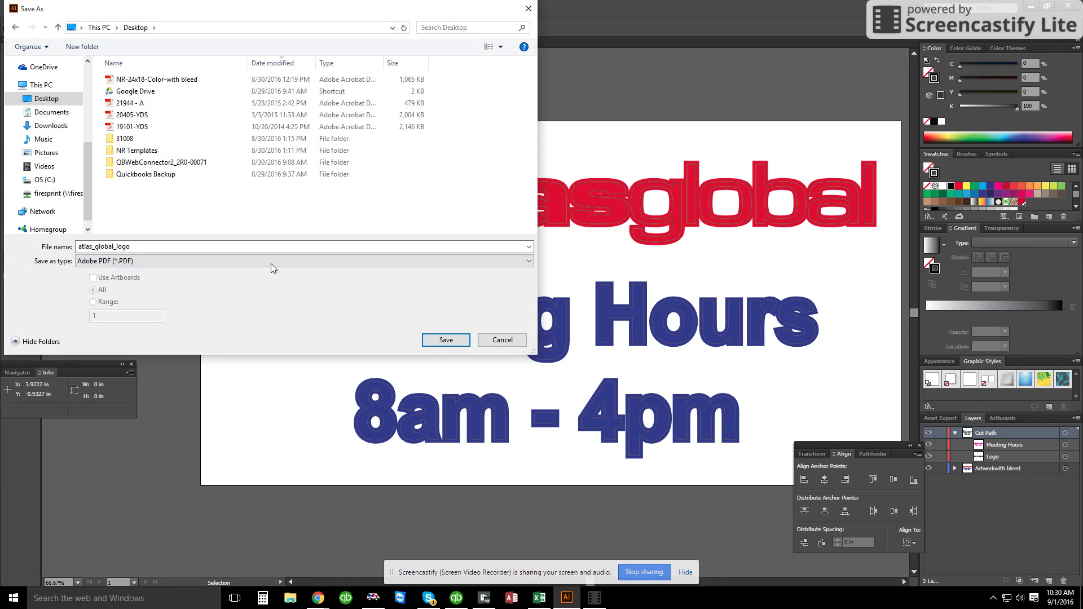
{"action": "left_click", "coordinate": [429, 337]}
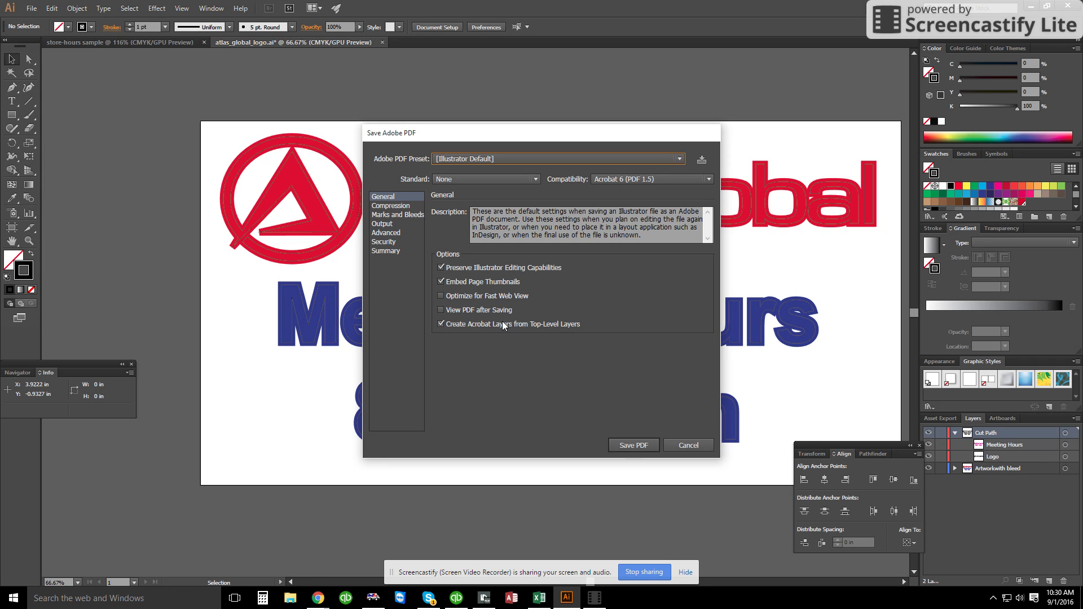
{"action": "left_click", "coordinate": [636, 177]}
{"action": "left_click", "coordinate": [637, 176]}
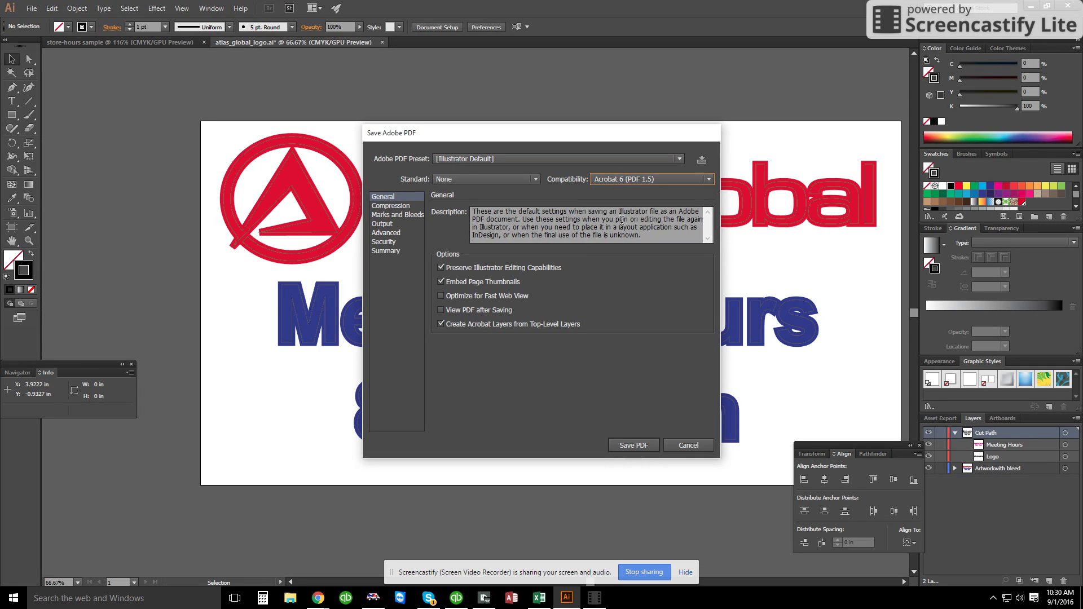
{"action": "left_click", "coordinate": [638, 176]}
{"action": "left_click", "coordinate": [627, 229]}
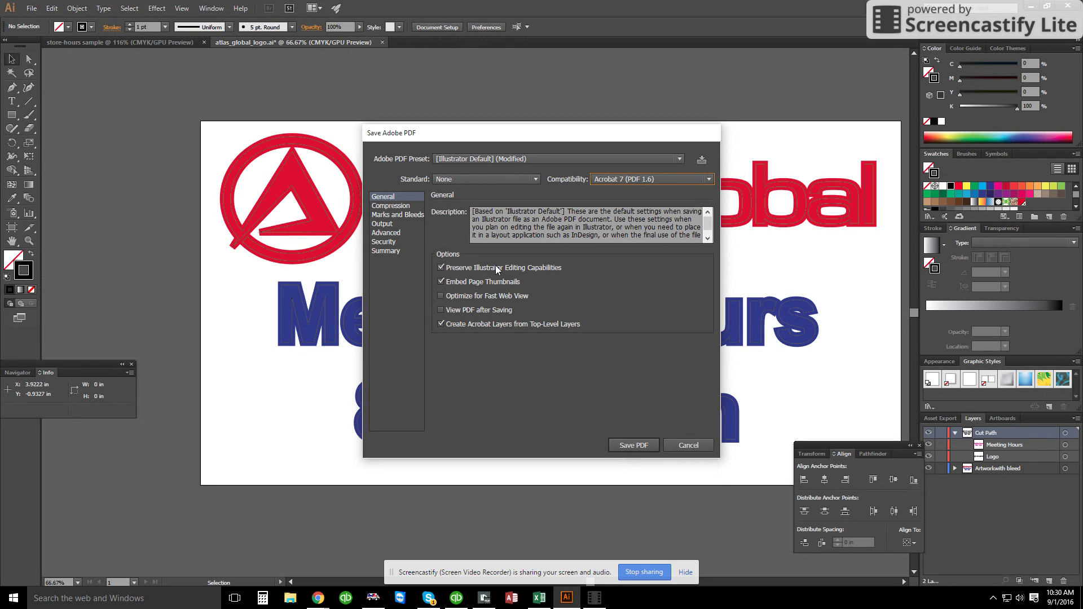
{"action": "left_click", "coordinate": [413, 215]}
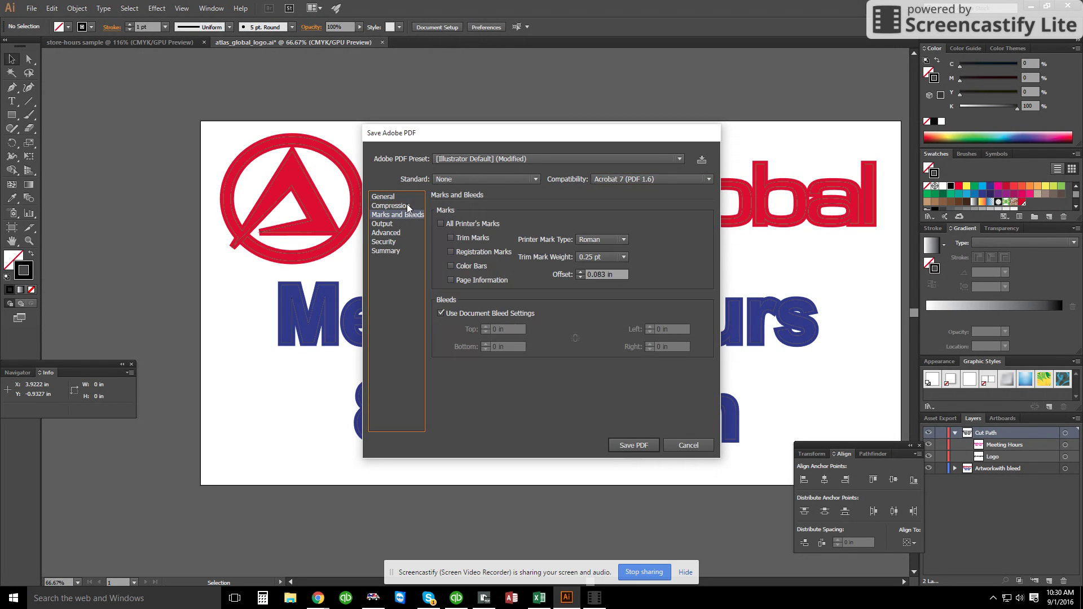
{"action": "left_click", "coordinate": [385, 197]}
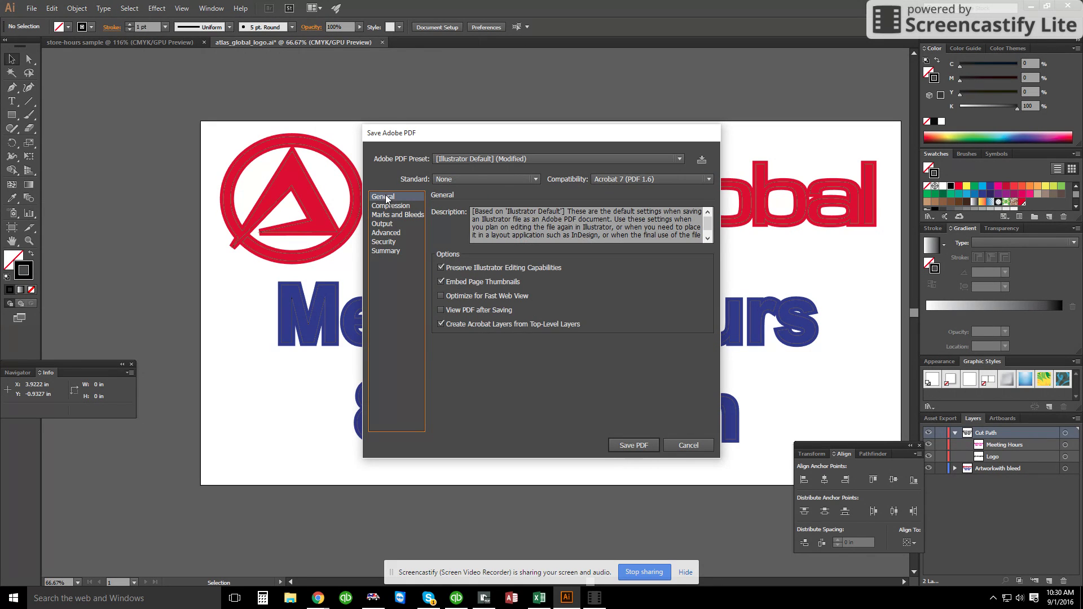
{"action": "left_click", "coordinate": [619, 179]}
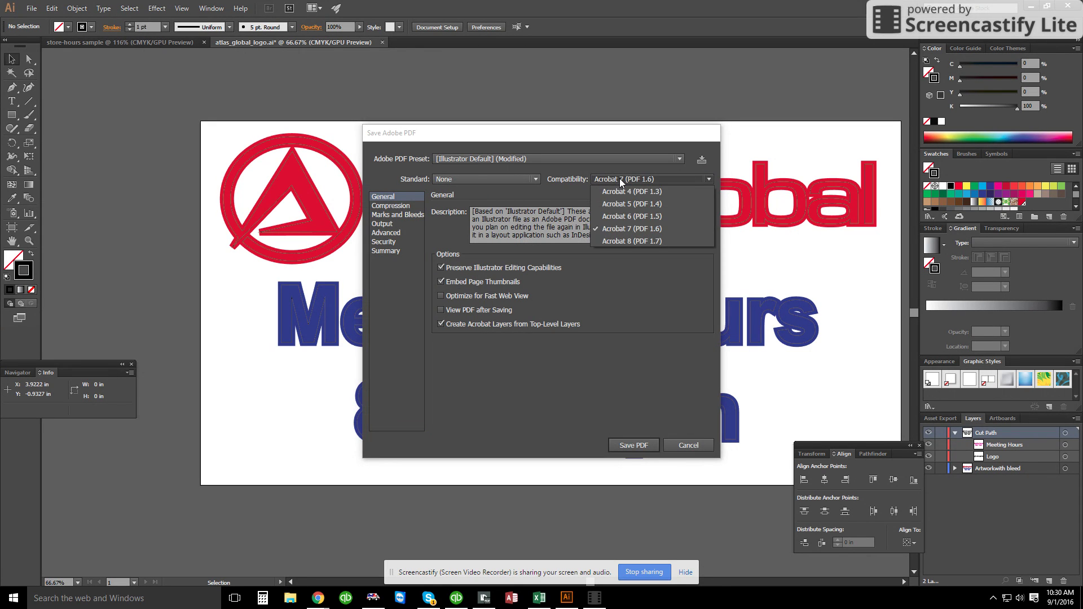
{"action": "left_click", "coordinate": [626, 216]}
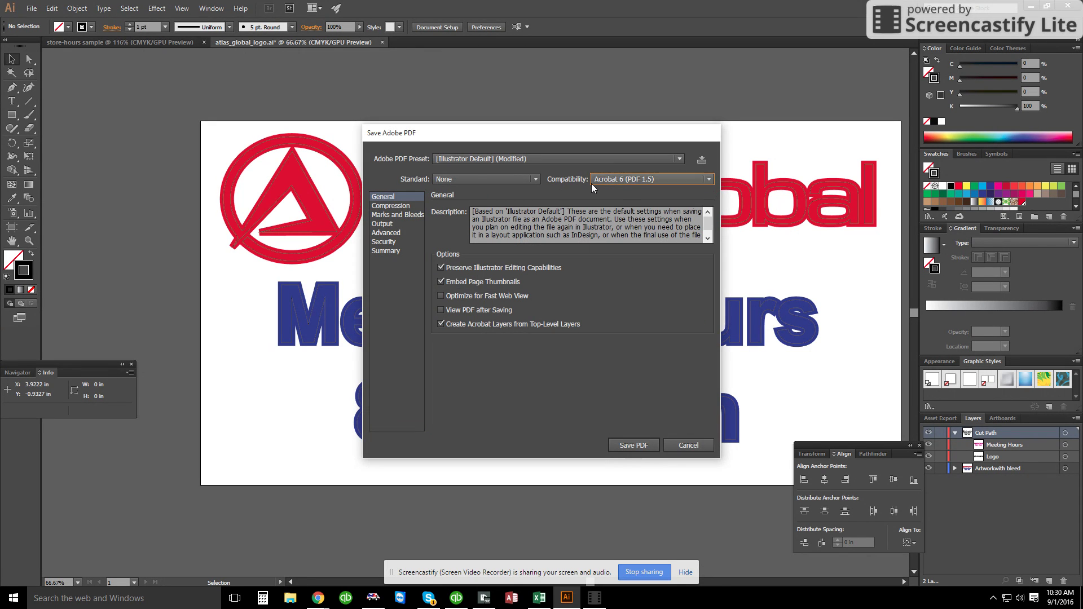
{"action": "left_click", "coordinate": [620, 179]}
{"action": "left_click", "coordinate": [617, 239]}
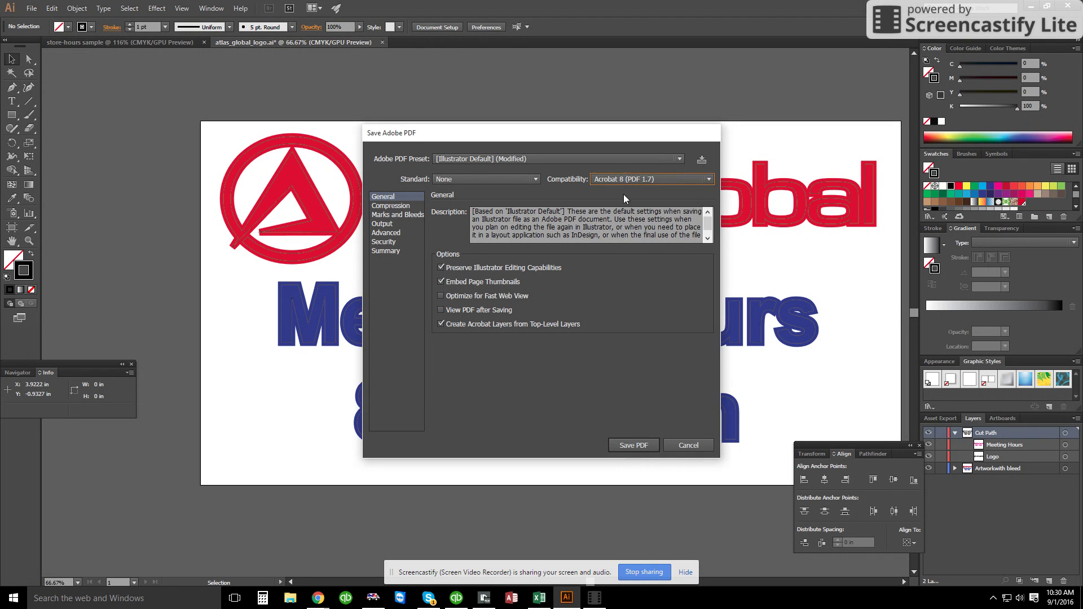
{"action": "left_click", "coordinate": [629, 180]}
{"action": "left_click", "coordinate": [623, 217]}
{"action": "left_click_drag", "start_coordinate": [628, 132], "coordinate": [644, 124]}
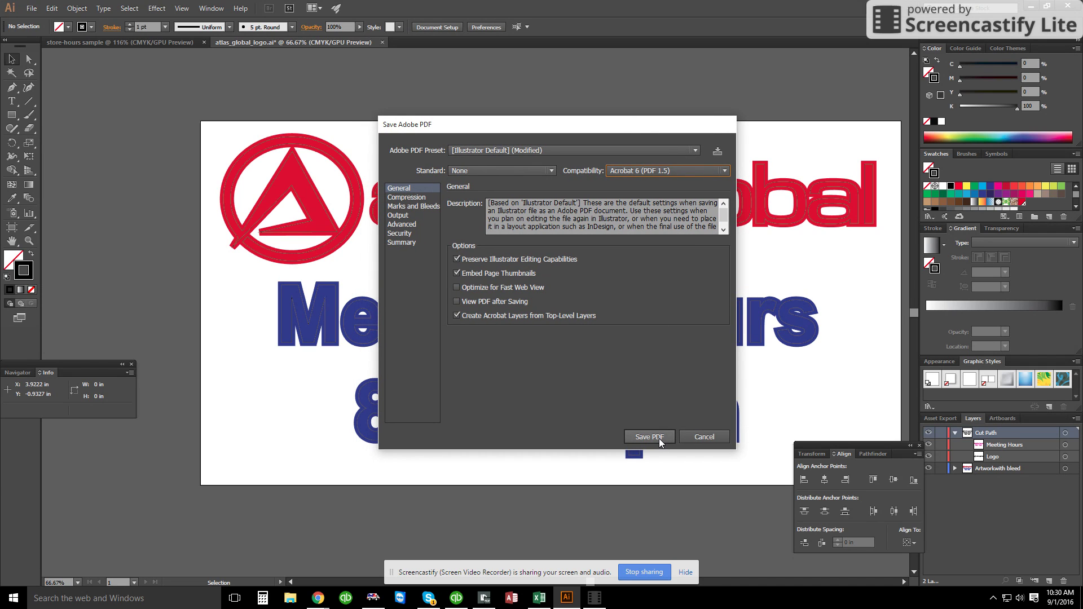